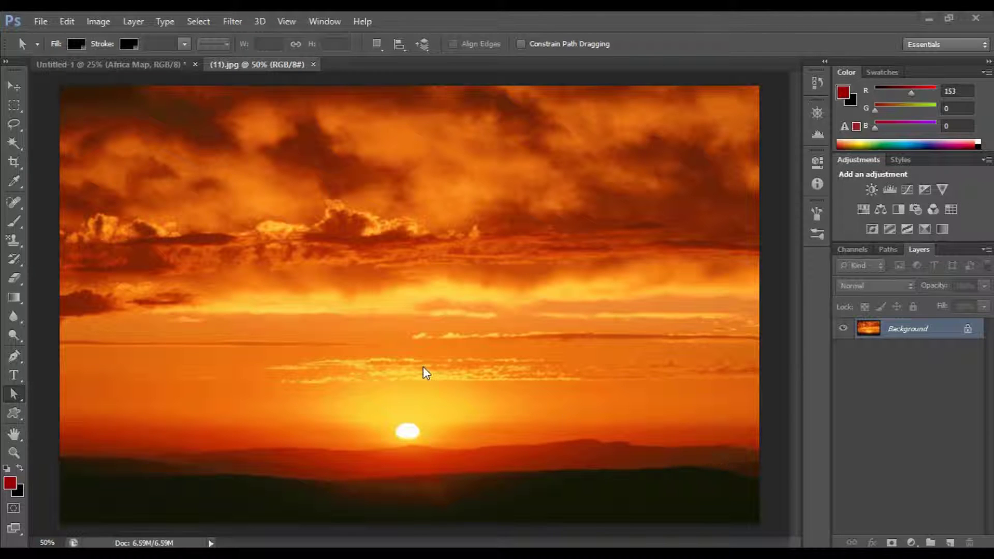
Convert the sunset photo's locked Background into Layer 0 and float the (11).jpg window
{"action": "left_click", "coordinate": [925, 338]}
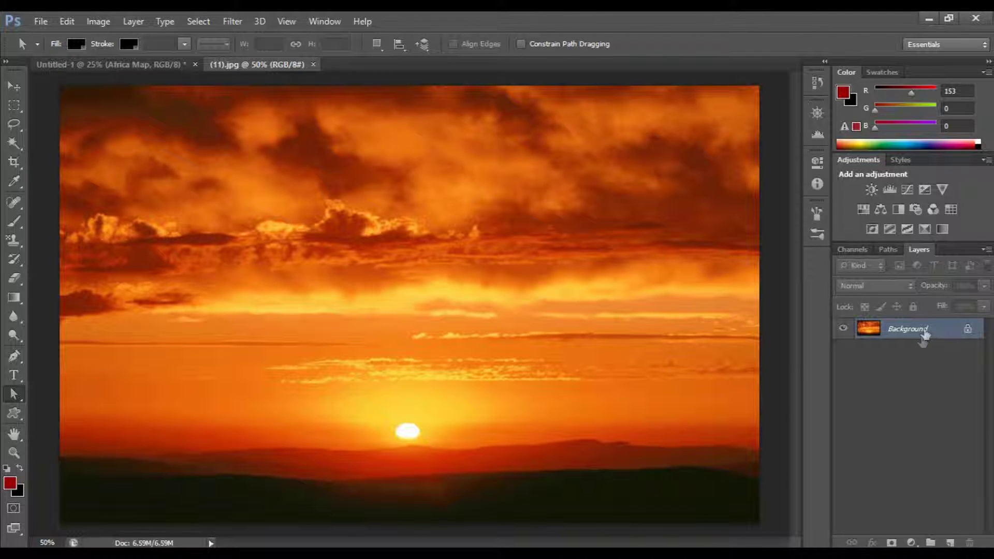
{"action": "double_click", "coordinate": [930, 338]}
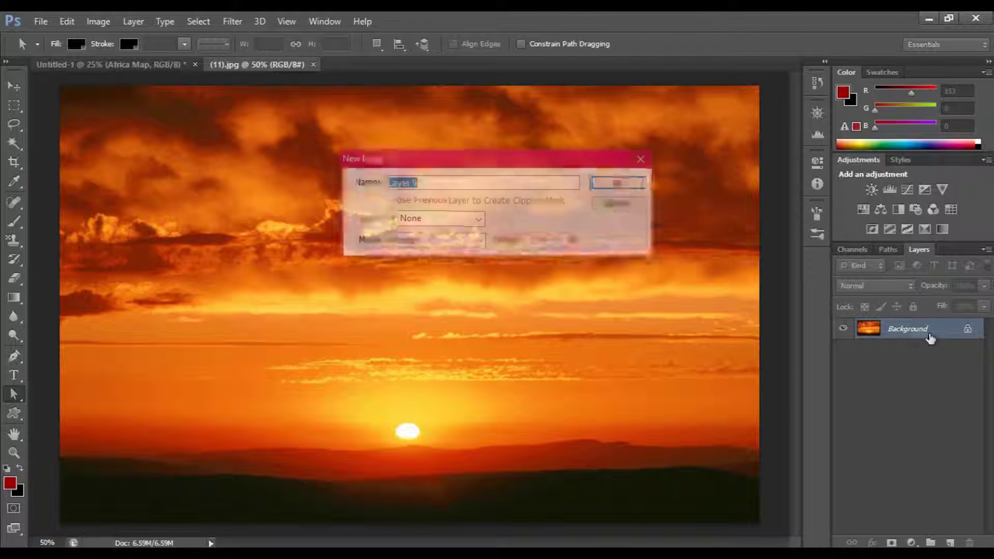
{"action": "left_click", "coordinate": [622, 180]}
{"action": "left_click_drag", "start_coordinate": [330, 69], "coordinate": [365, 94]}
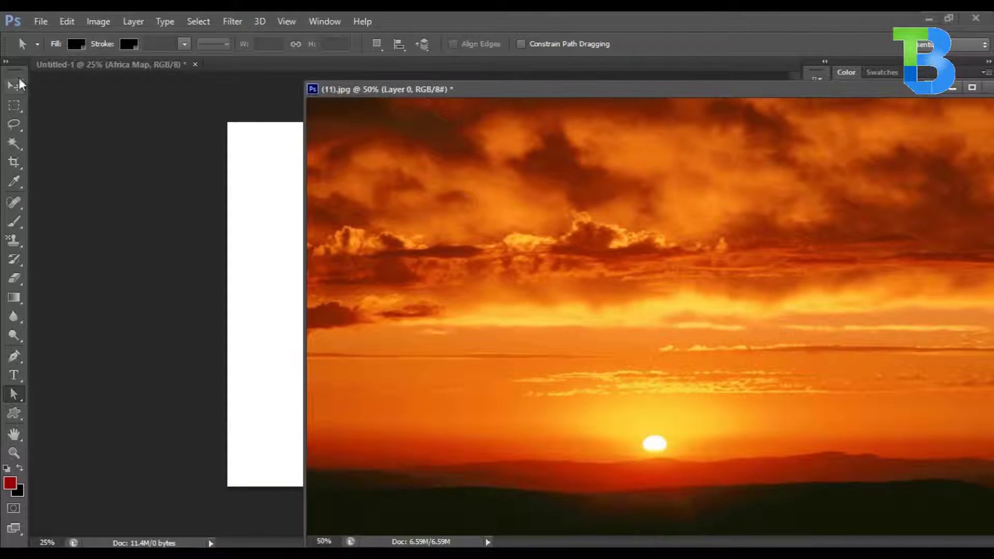
{"action": "left_click", "coordinate": [15, 82]}
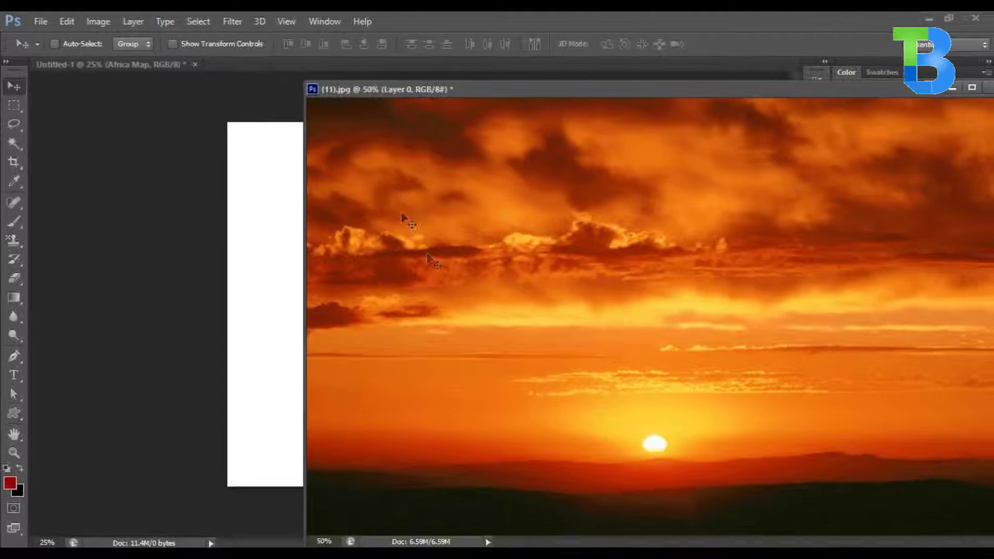
Drag the sunset photo into Untitled-1 as Layer 1, then close (11).jpg without saving
{"action": "left_click_drag", "start_coordinate": [819, 366], "coordinate": [551, 536]}
{"action": "left_click_drag", "start_coordinate": [276, 308], "coordinate": [276, 308]}
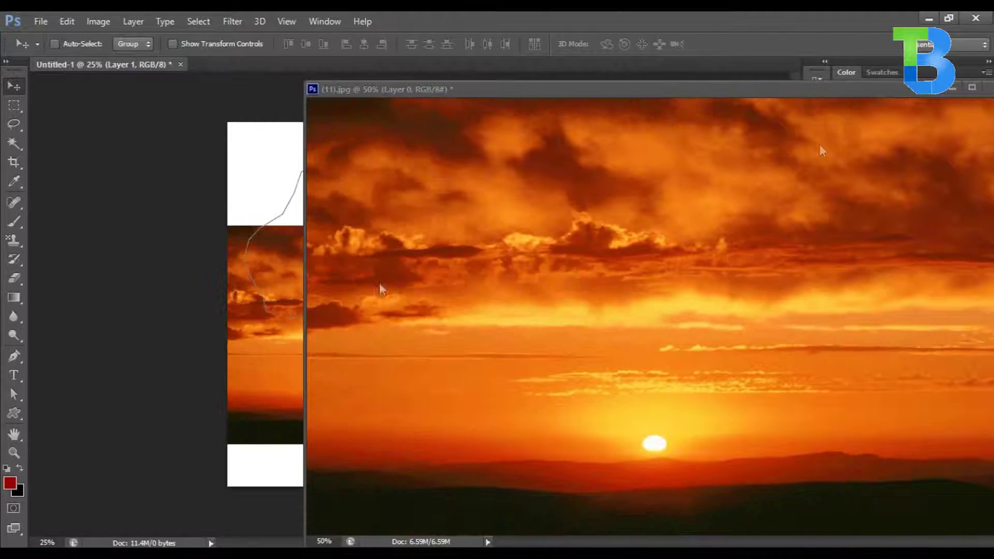
{"action": "left_click_drag", "start_coordinate": [914, 94], "coordinate": [570, 128]}
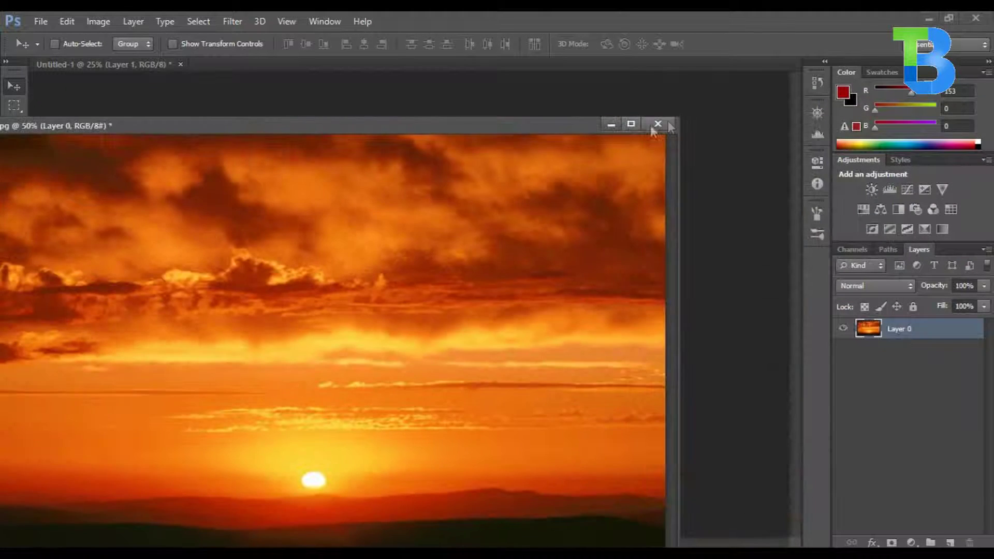
{"action": "left_click", "coordinate": [661, 124]}
{"action": "left_click", "coordinate": [510, 228]}
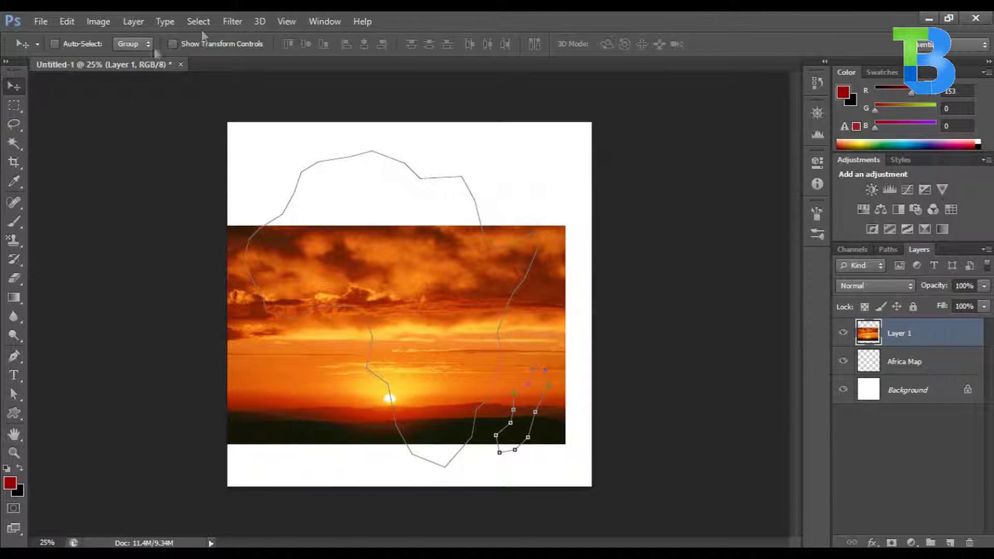
Scale the sunset layer up to about 167% and position it to cover the canvas
{"action": "left_click", "coordinate": [199, 47]}
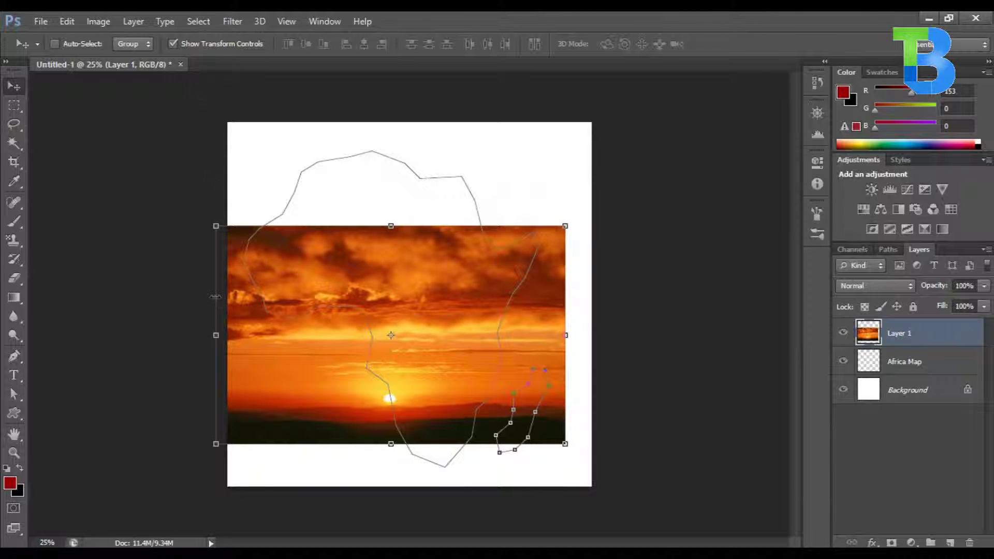
{"action": "left_click_drag", "start_coordinate": [231, 310], "coordinate": [244, 206]}
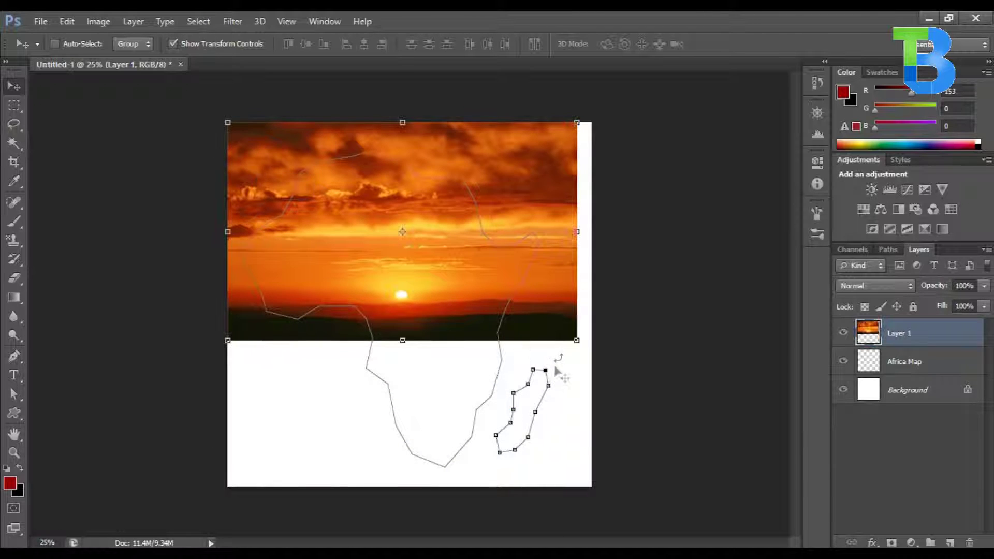
{"action": "left_click_drag", "start_coordinate": [576, 341], "coordinate": [790, 486]}
{"action": "left_click_drag", "start_coordinate": [683, 469], "coordinate": [588, 453]}
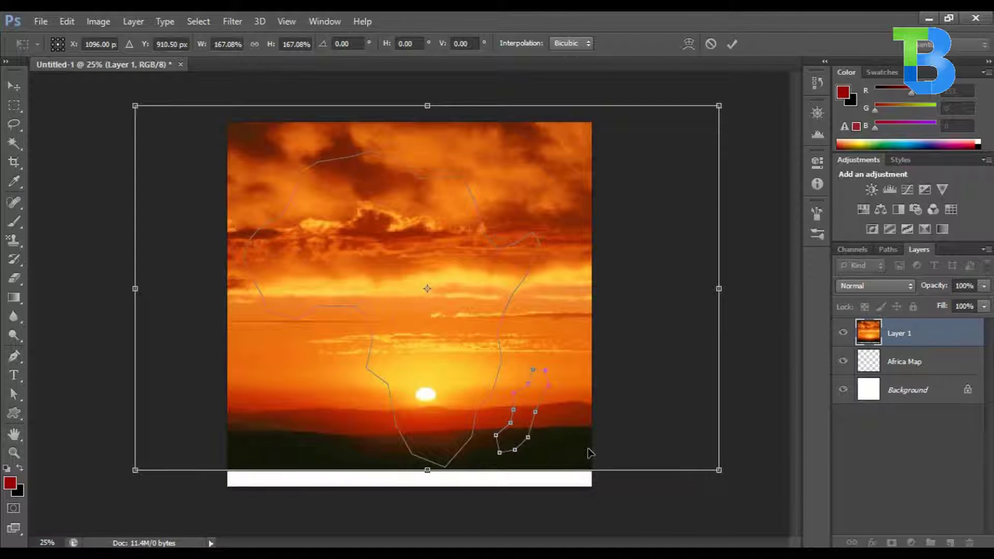
{"action": "key", "text": "Return"}
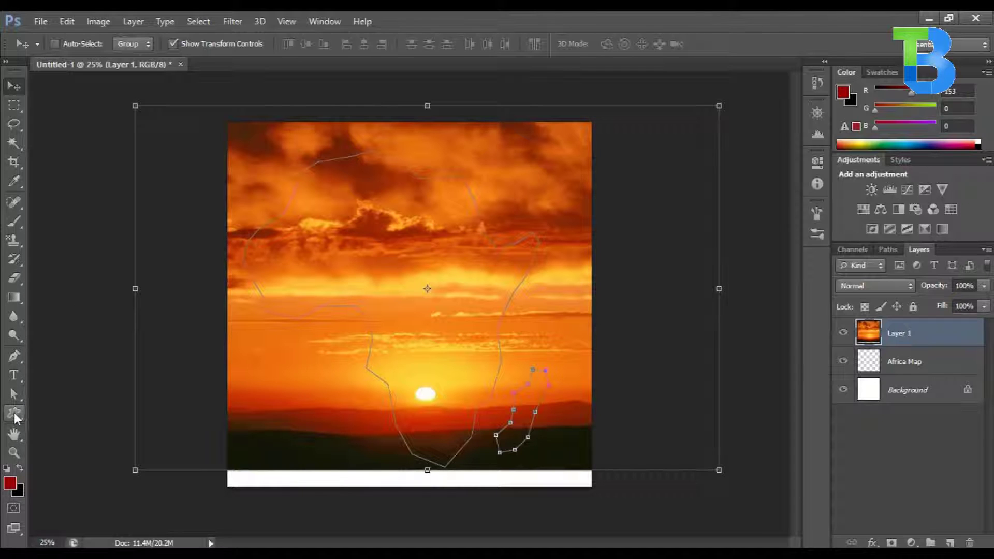
Select the whole Africa outline path with the Path Selection Tool and zoom in
{"action": "left_click_drag", "start_coordinate": [12, 399], "coordinate": [50, 405]}
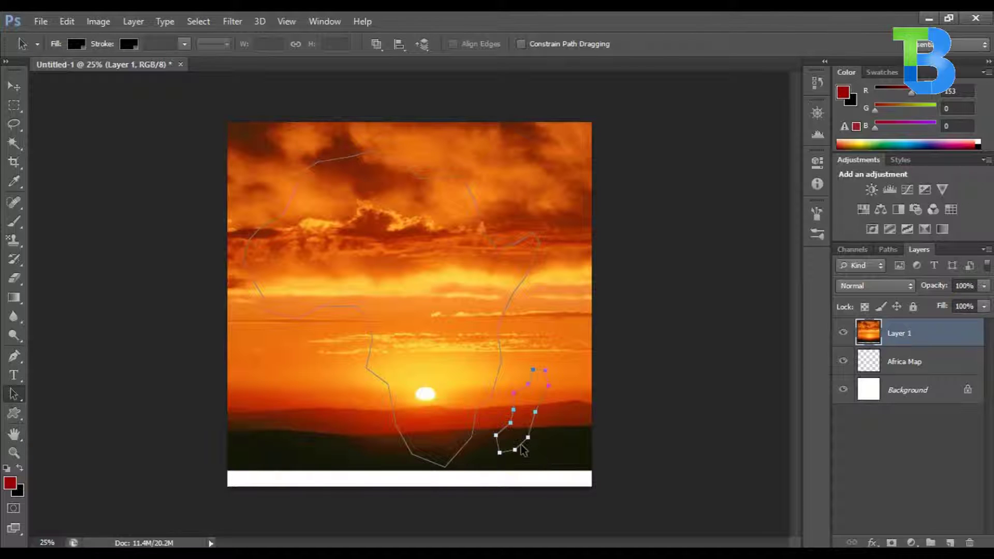
{"action": "left_click", "coordinate": [475, 437]}
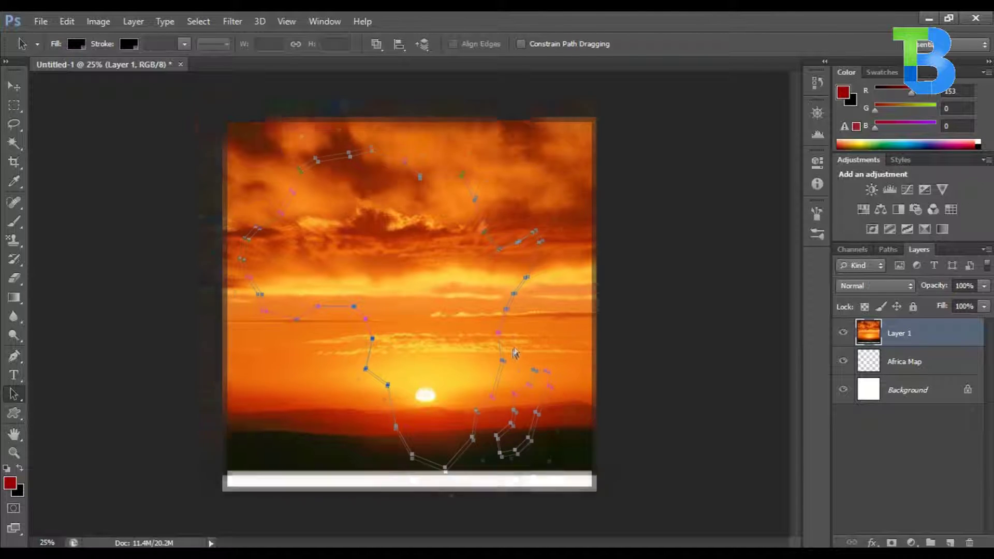
{"action": "key", "text": "ctrl+plus"}
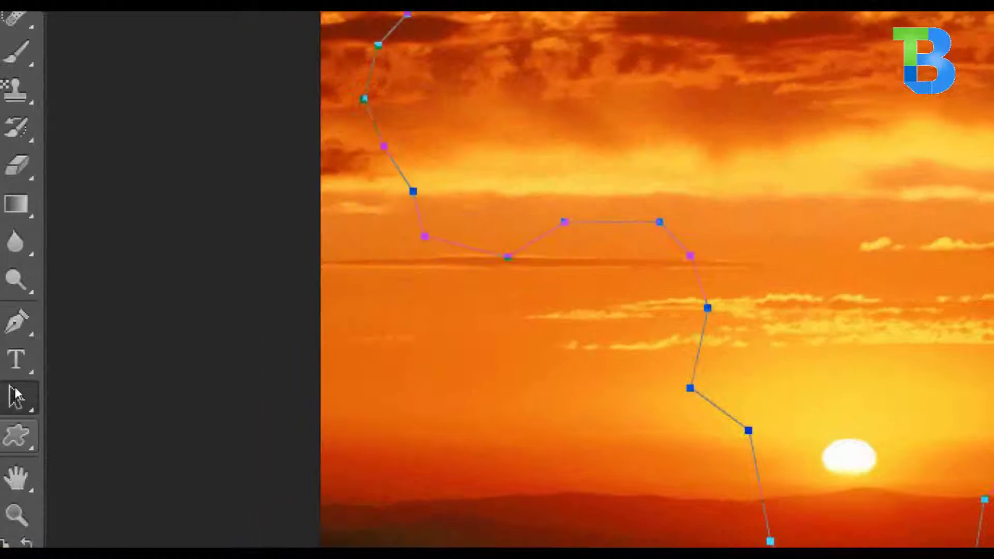
{"action": "left_click", "coordinate": [14, 396]}
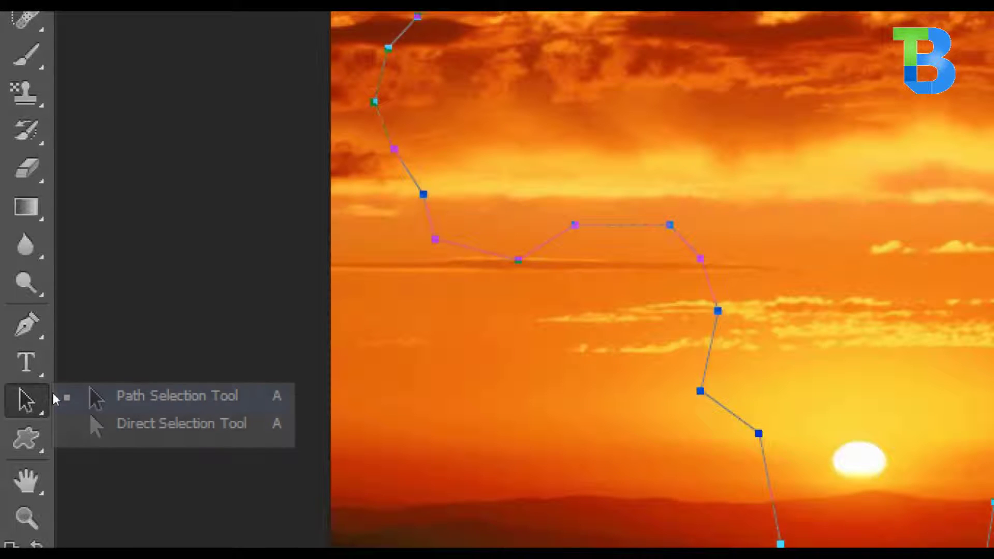
{"action": "left_click", "coordinate": [56, 397]}
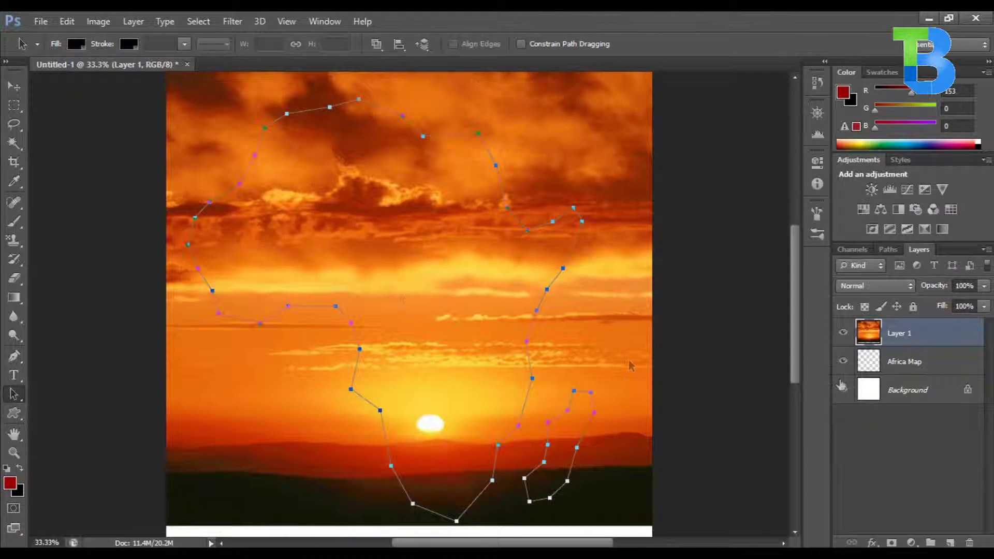
Rename Layer 1 to 'Africa Map Main'
{"action": "double_click", "coordinate": [900, 334]}
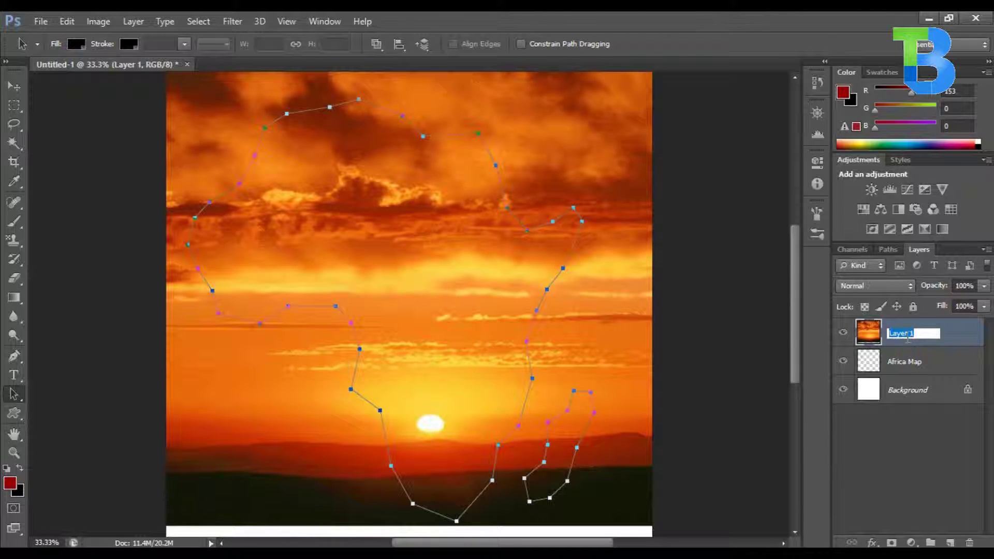
{"action": "type", "text": "Africa Map Main"}
{"action": "key", "text": "Return"}
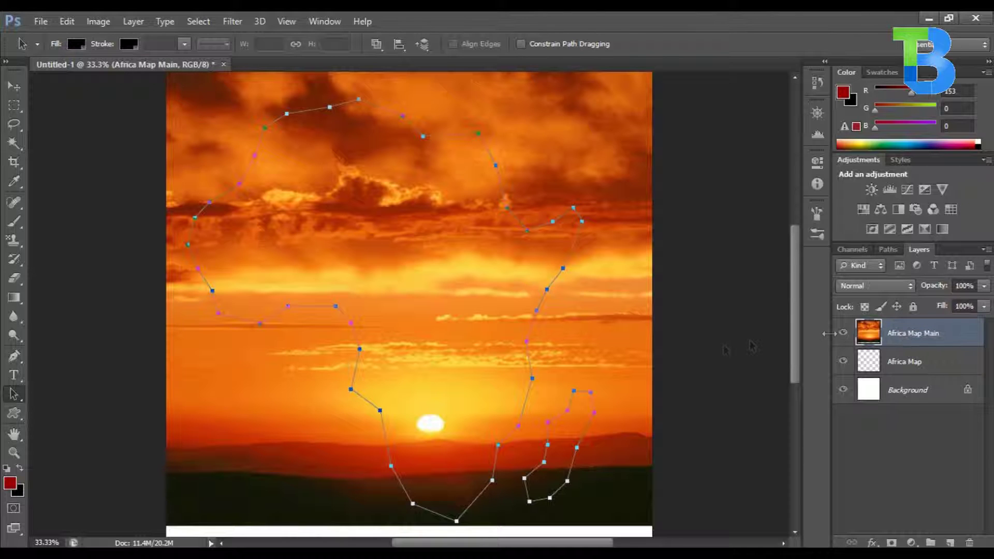
Clip the layer to the Africa outline with a vector mask, then deselect and zoom out
{"action": "right_click", "coordinate": [453, 308]}
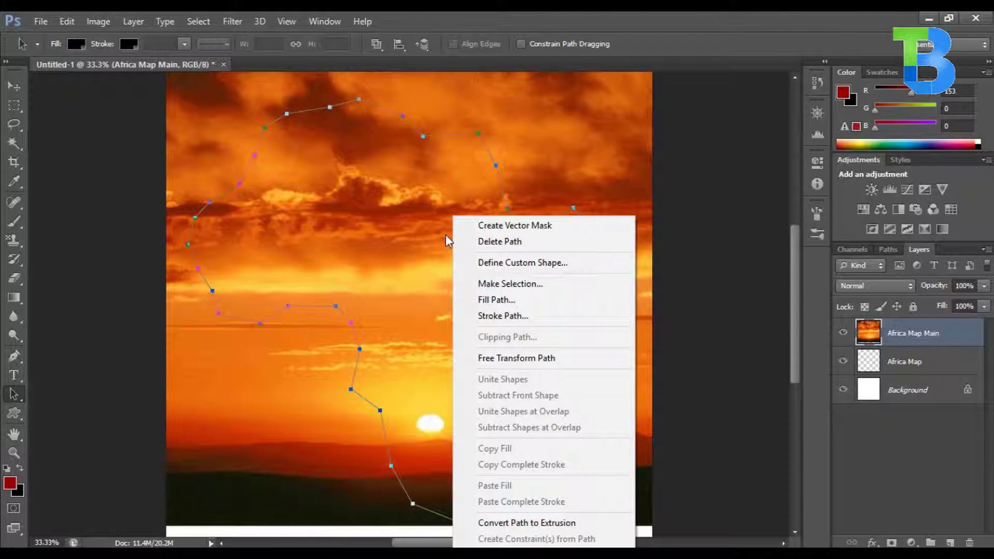
{"action": "left_click", "coordinate": [468, 227]}
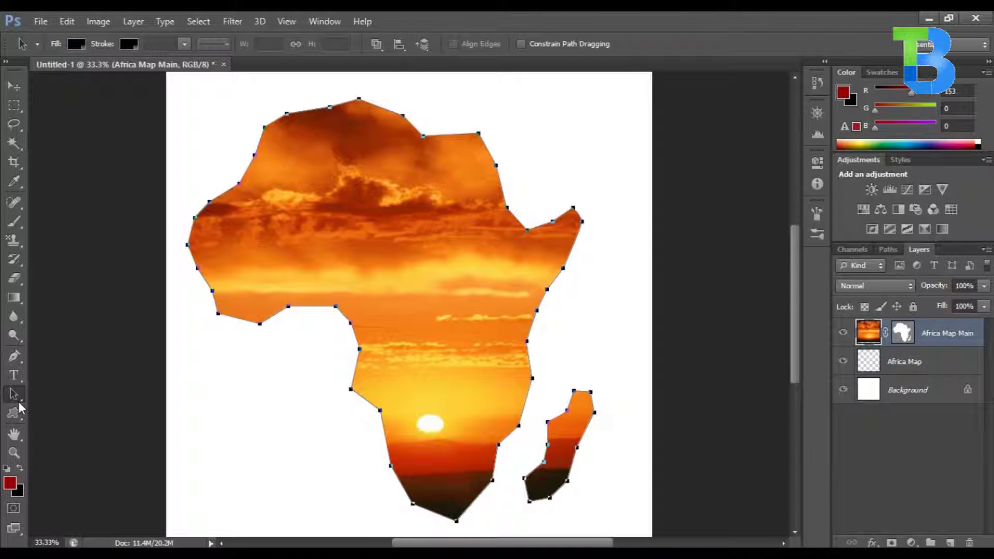
{"action": "left_click", "coordinate": [249, 394]}
{"action": "key", "text": "v"}
{"action": "key", "text": "ctrl+minus"}
{"action": "left_click", "coordinate": [224, 44]}
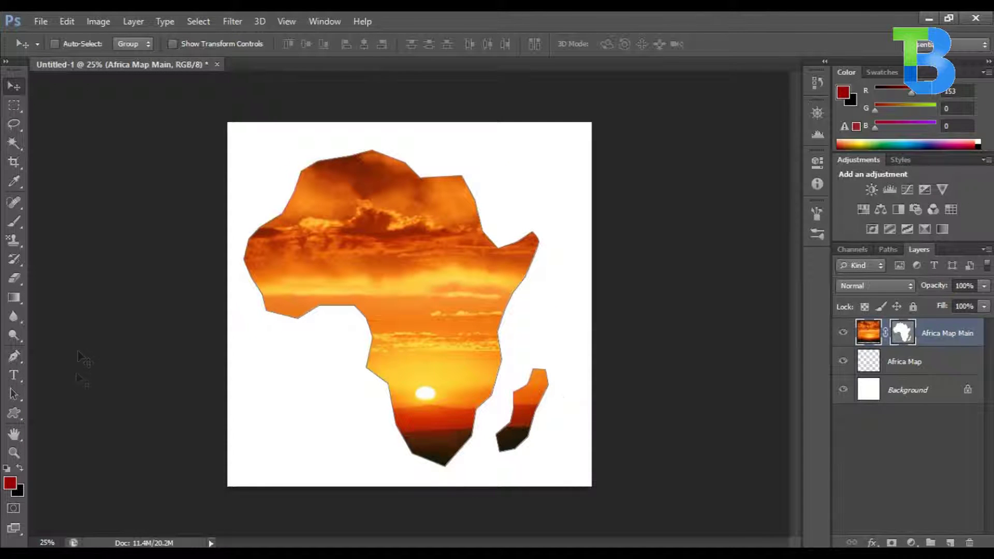
{"action": "left_click", "coordinate": [14, 375]}
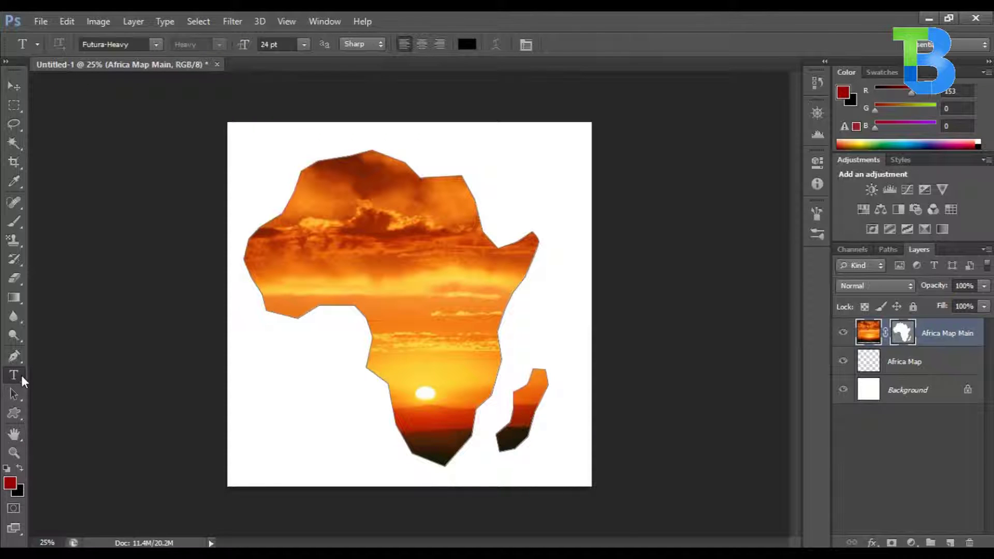
Type the stacked title THE AFRICAN MAP in a text block left of the map
{"action": "left_click", "coordinate": [245, 371]}
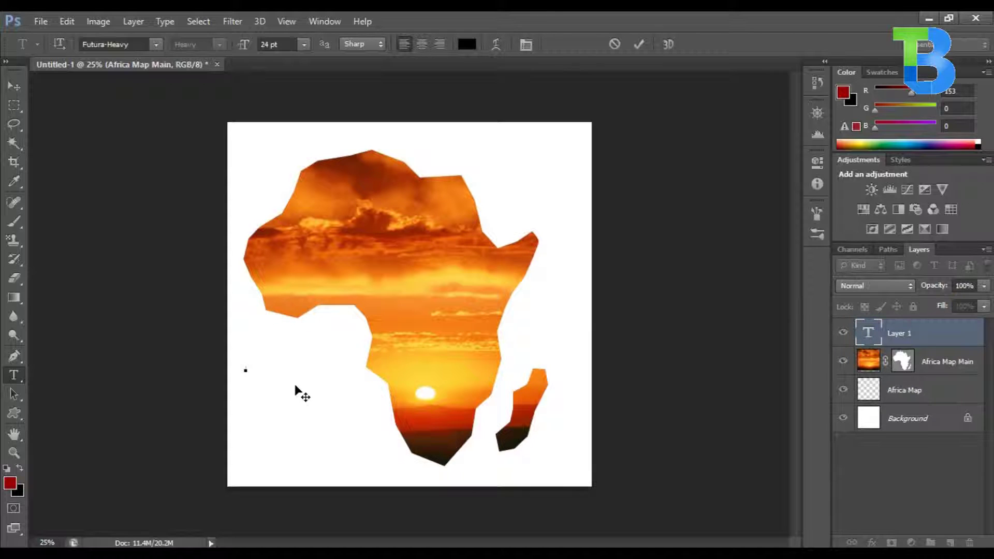
{"action": "type", "text": "Afr"}
{"action": "key", "text": "Return"}
{"action": "type", "text": "AFRICAN "}
{"action": "type", "text": "MAP"}
{"action": "key", "text": "ctrl+a"}
Set the title's font size to 150 pt
{"action": "left_click", "coordinate": [279, 44]}
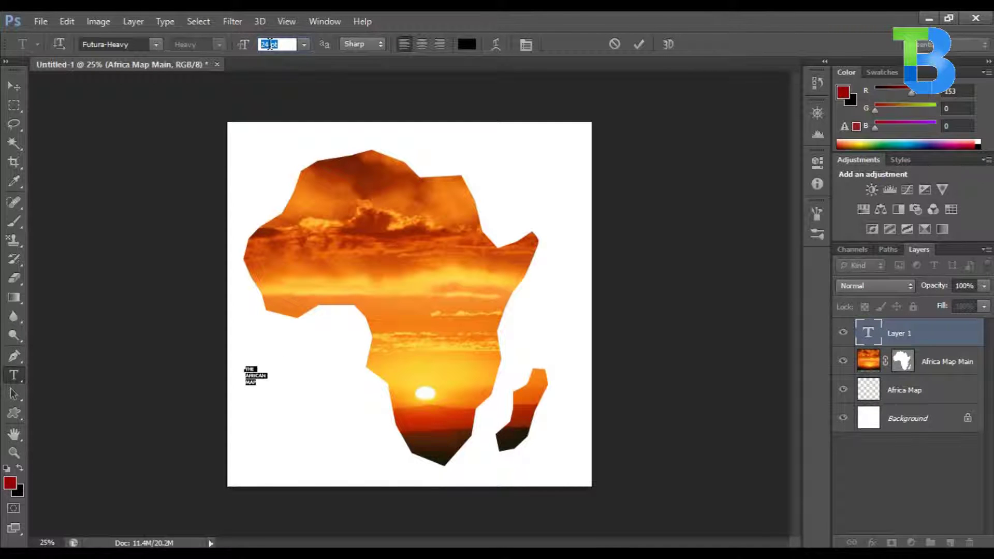
{"action": "scroll", "coordinate": [279, 45], "scroll_direction": "up", "scroll_amount": 5}
{"action": "scroll", "coordinate": [279, 45], "scroll_direction": "up", "scroll_amount": 15}
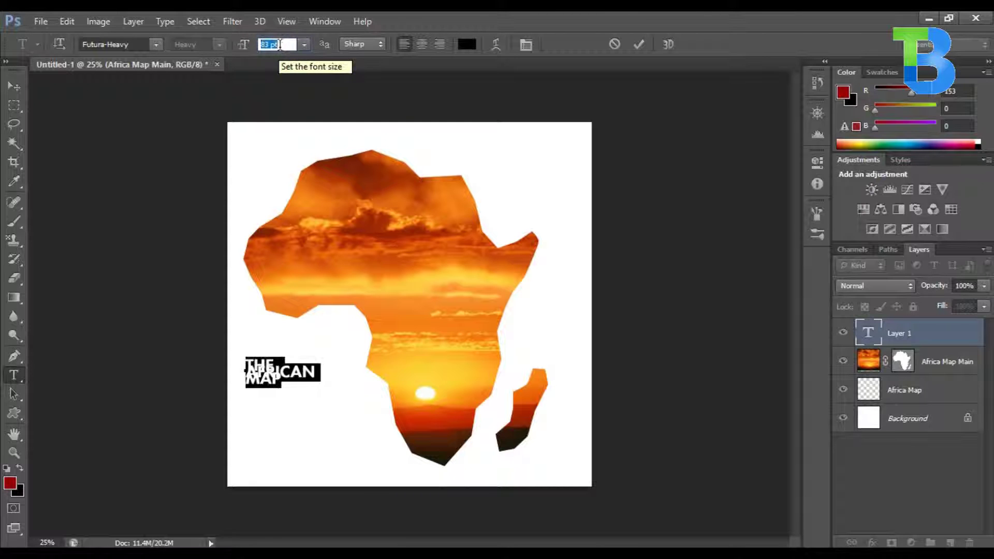
{"action": "type", "text": "150"}
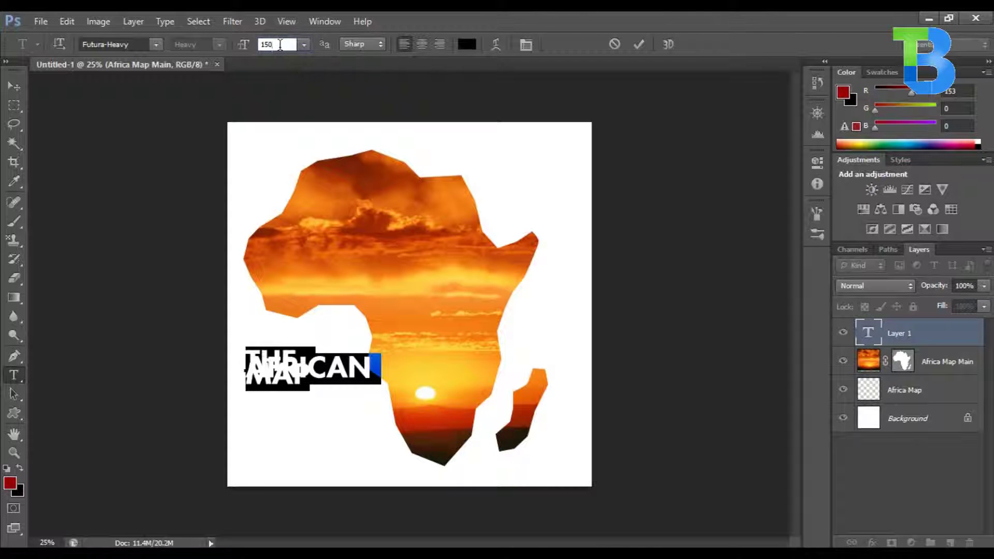
{"action": "left_click", "coordinate": [292, 381]}
{"action": "key", "text": "ctrl+a"}
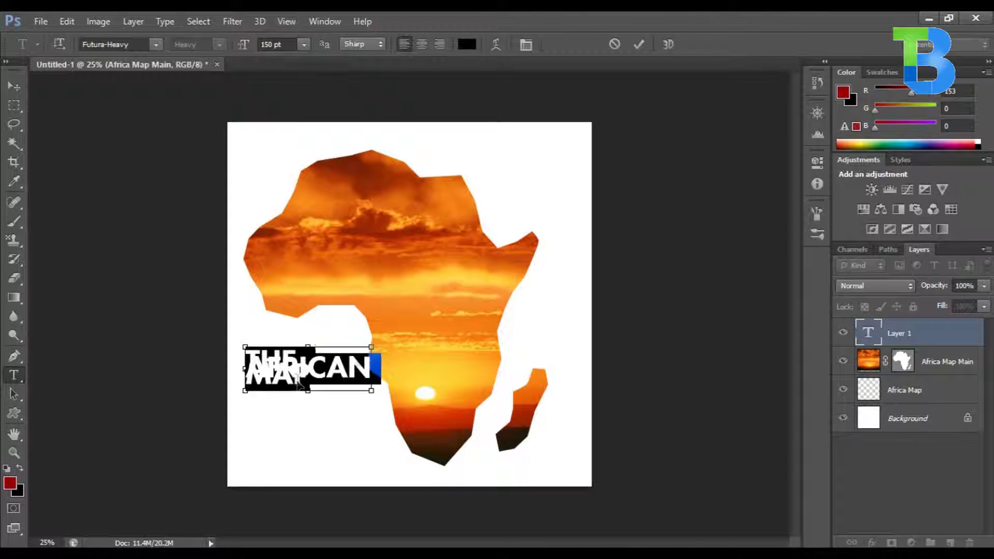
{"action": "left_click", "coordinate": [318, 21]}
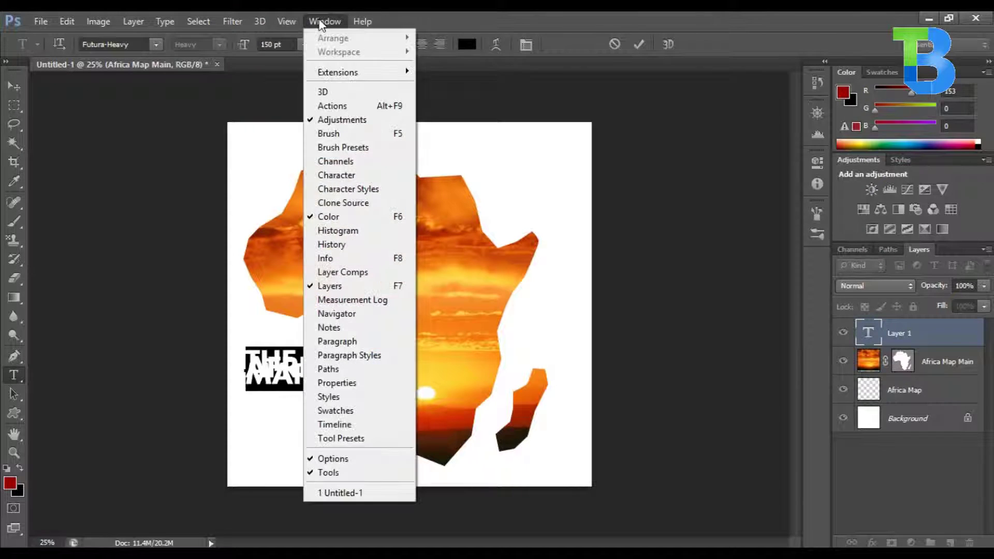
Set the title's leading to Auto in the Character panel
{"action": "left_click", "coordinate": [339, 175]}
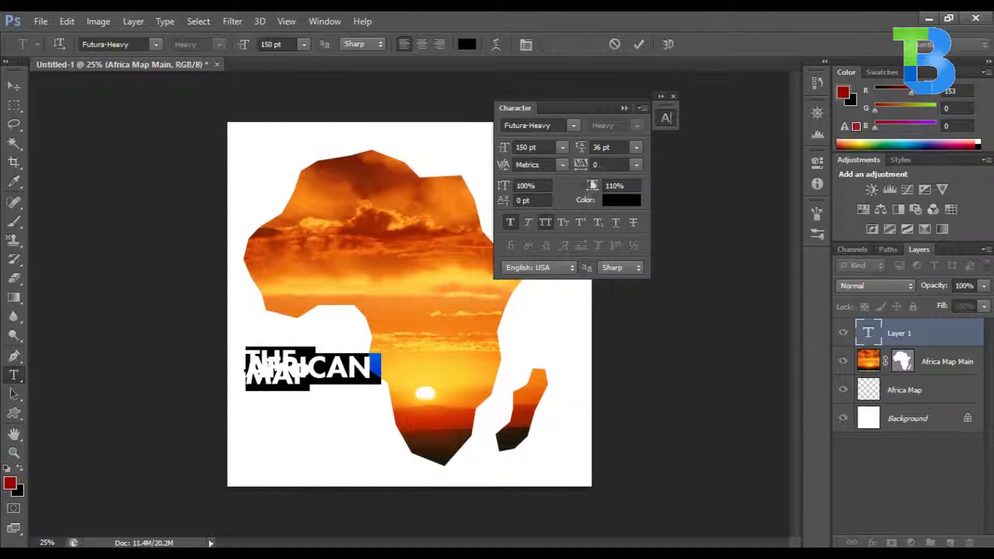
{"action": "left_click", "coordinate": [637, 149]}
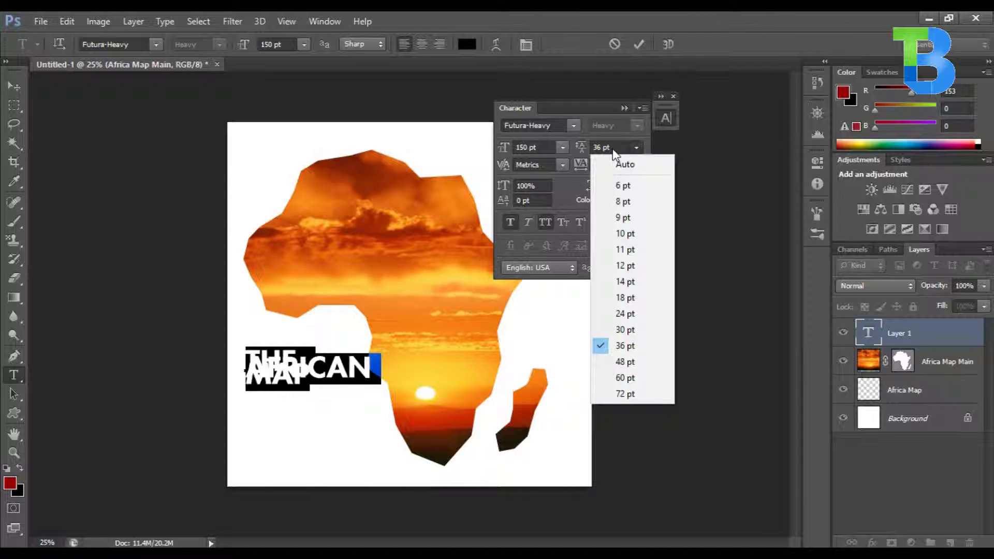
{"action": "left_click", "coordinate": [626, 164]}
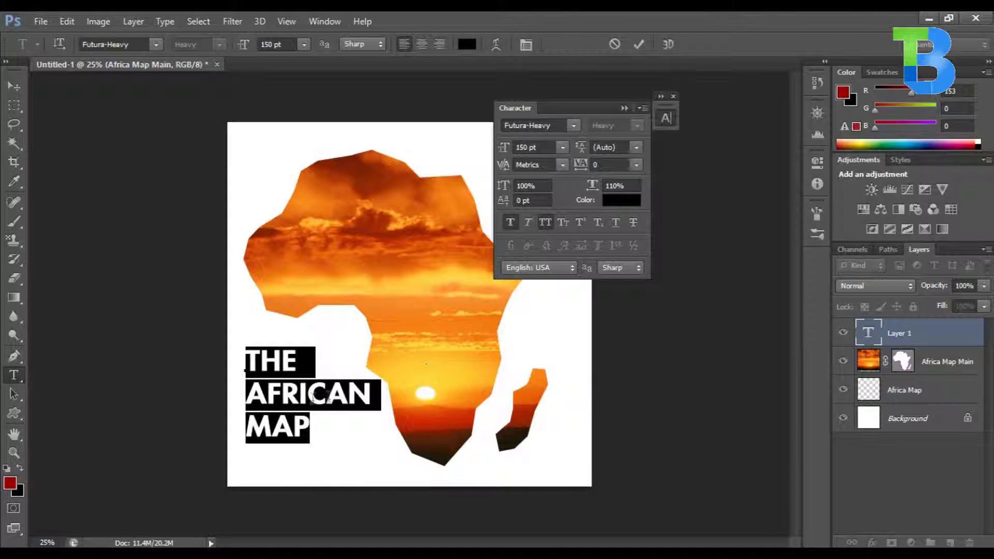
Move the title text block down and to the right
{"action": "left_click", "coordinate": [321, 393]}
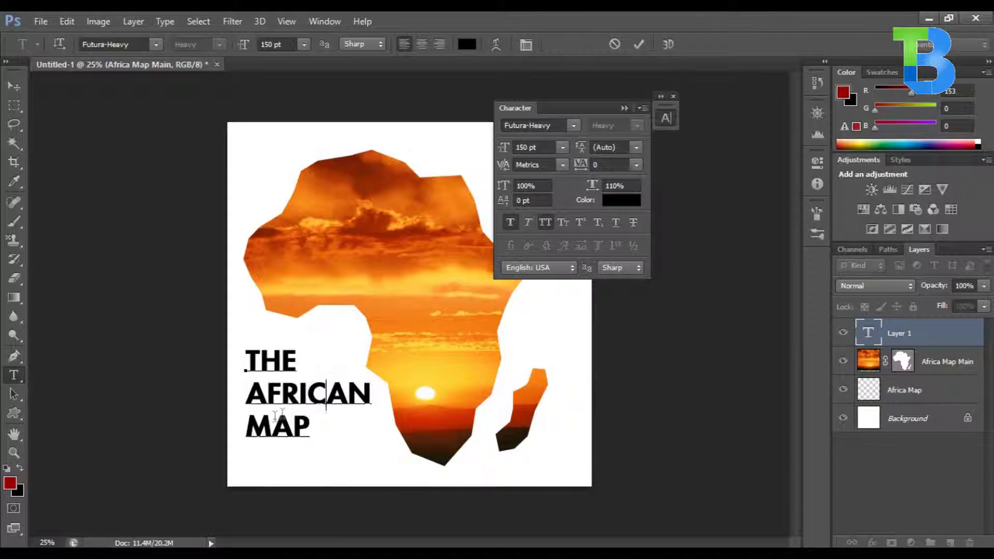
{"action": "left_click_drag", "start_coordinate": [243, 354], "coordinate": [344, 451]}
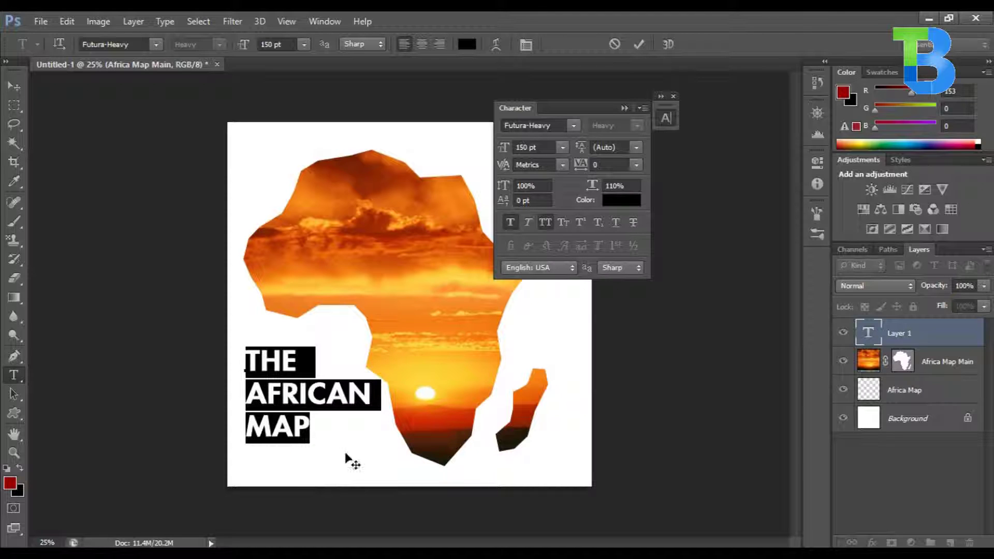
{"action": "left_click", "coordinate": [284, 401]}
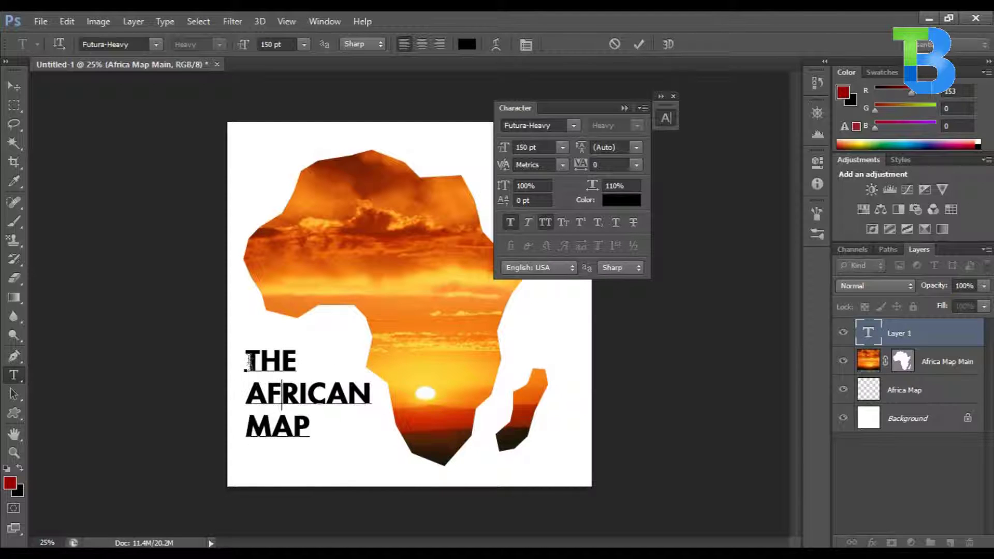
{"action": "left_click_drag", "start_coordinate": [244, 362], "coordinate": [310, 430]}
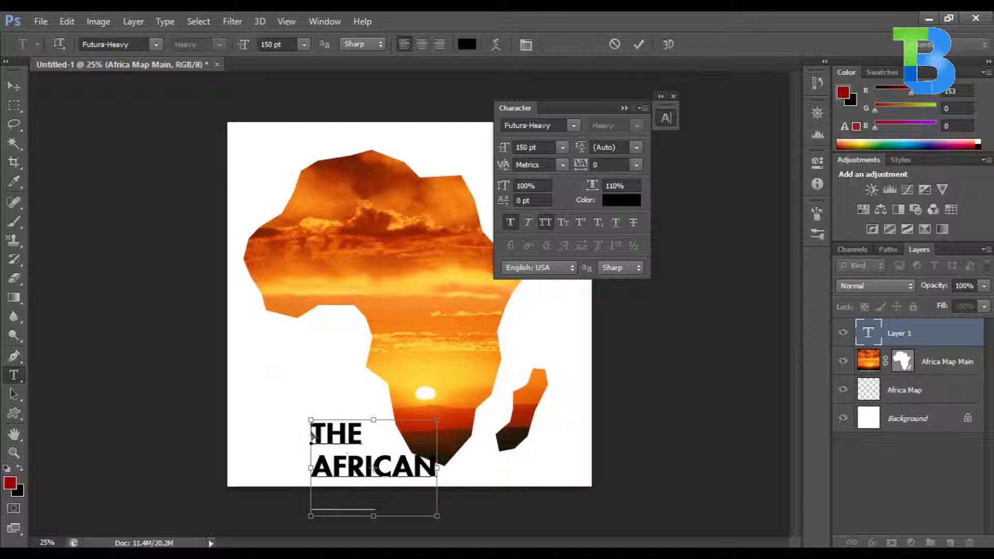
{"action": "key", "text": "ctrl+a"}
{"action": "left_click", "coordinate": [326, 438]}
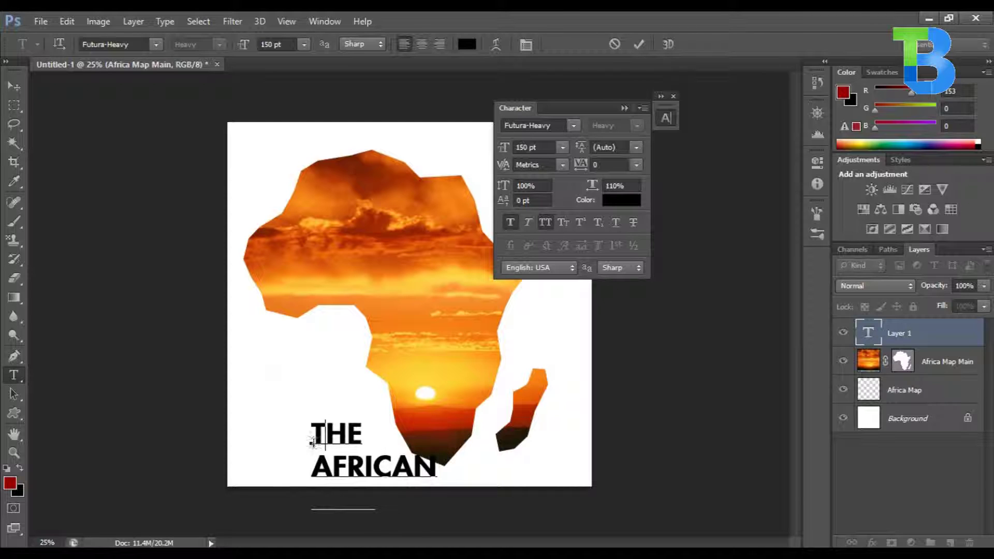
Commit the title, move it up-left beside the map, and close the Character panel
{"action": "left_click", "coordinate": [11, 88]}
{"action": "left_click_drag", "start_coordinate": [348, 445], "coordinate": [294, 377]}
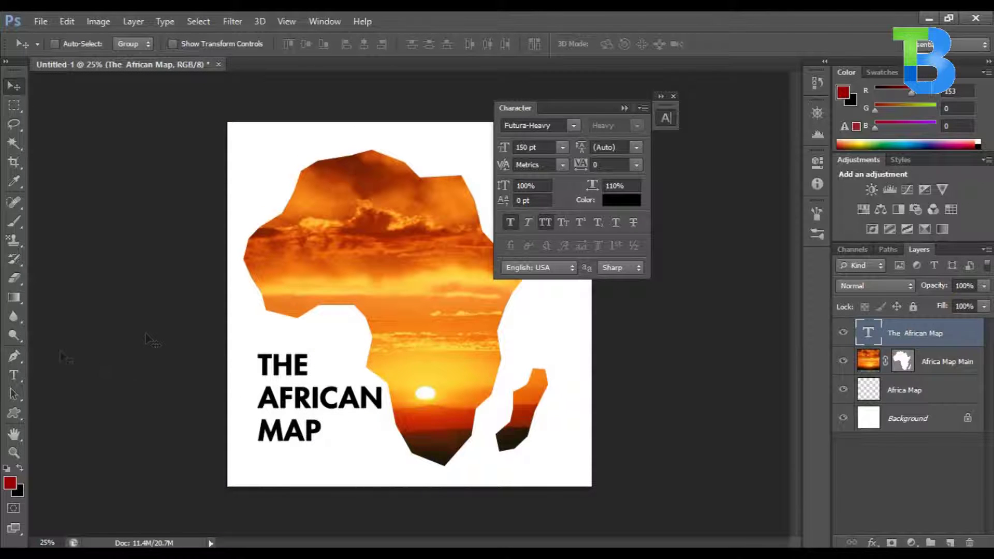
{"action": "left_click", "coordinate": [625, 108]}
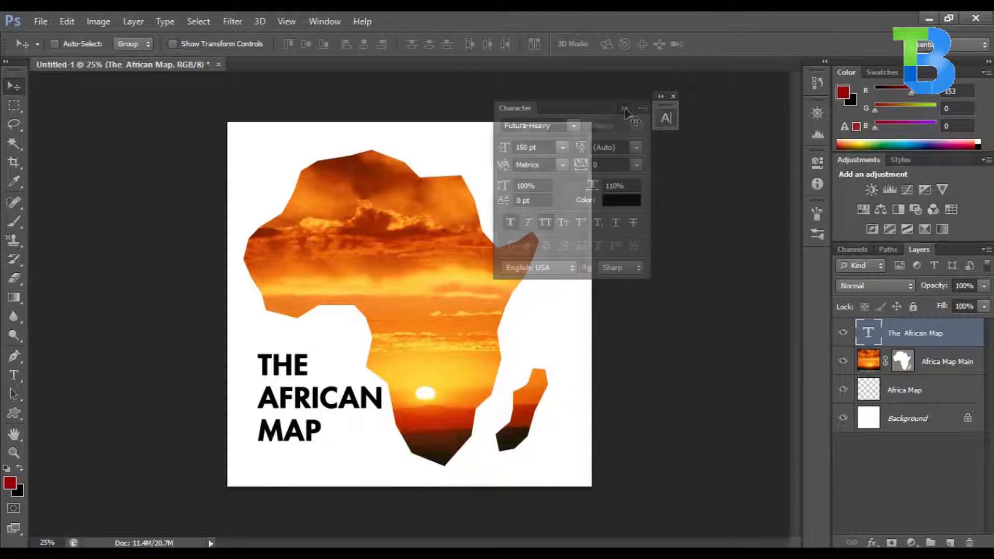
{"action": "left_click", "coordinate": [673, 96]}
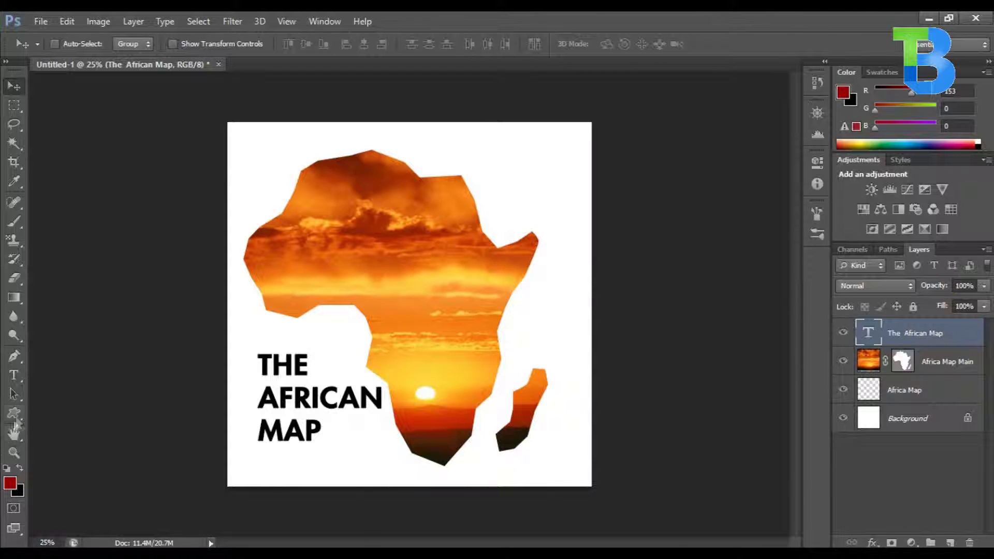
{"action": "left_click", "coordinate": [16, 414]}
{"action": "left_click", "coordinate": [52, 410]}
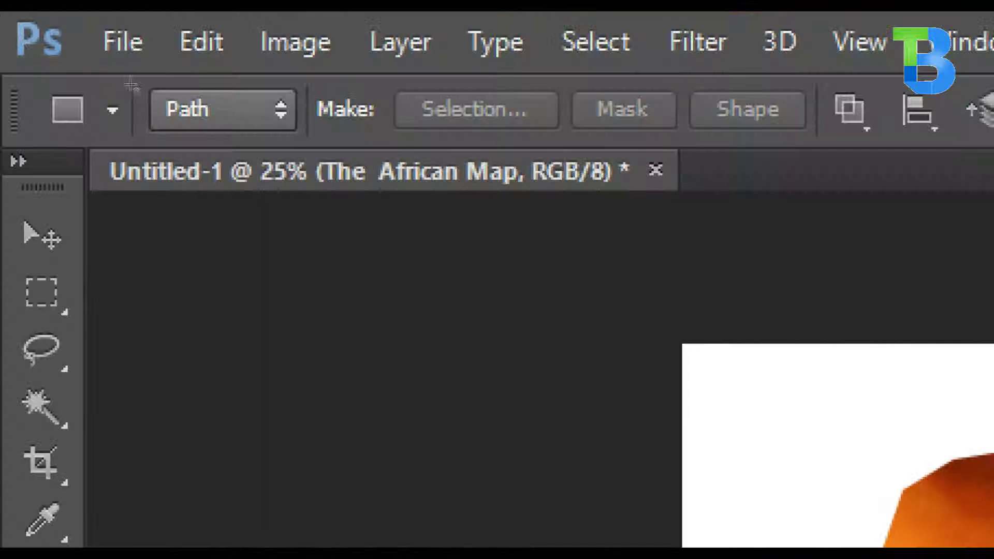
Set the Rectangle tool to Shape mode with a black fill
{"action": "left_click", "coordinate": [222, 109]}
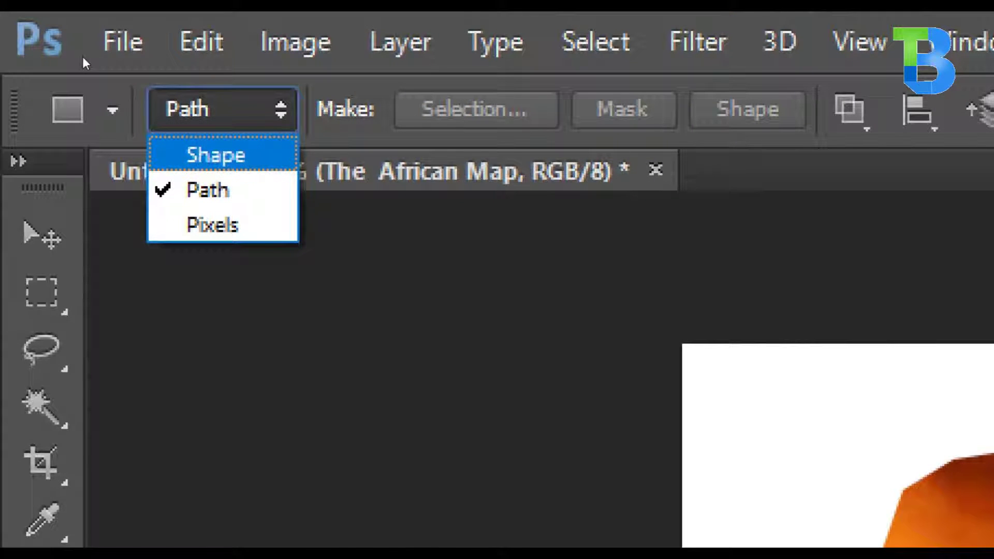
{"action": "key", "text": "Return"}
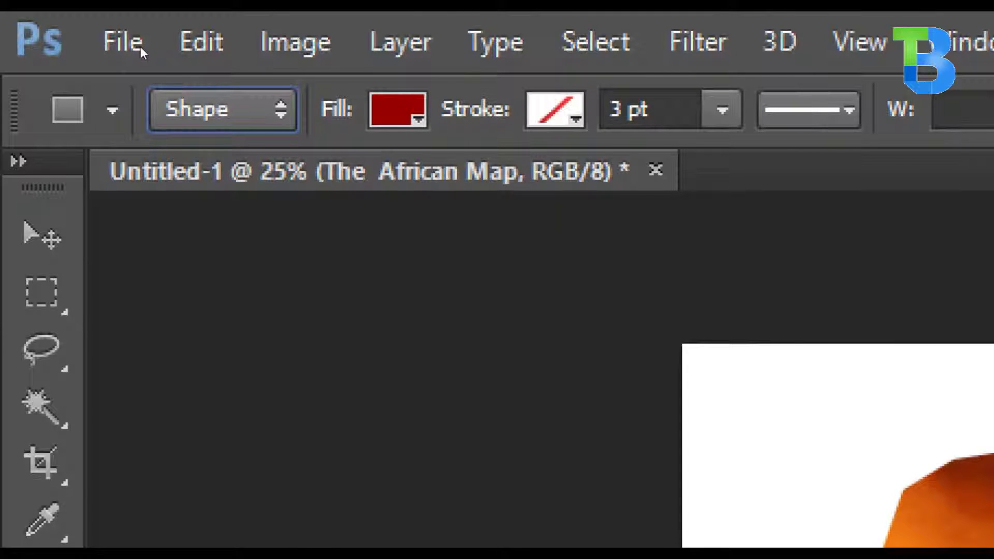
{"action": "left_click", "coordinate": [397, 109]}
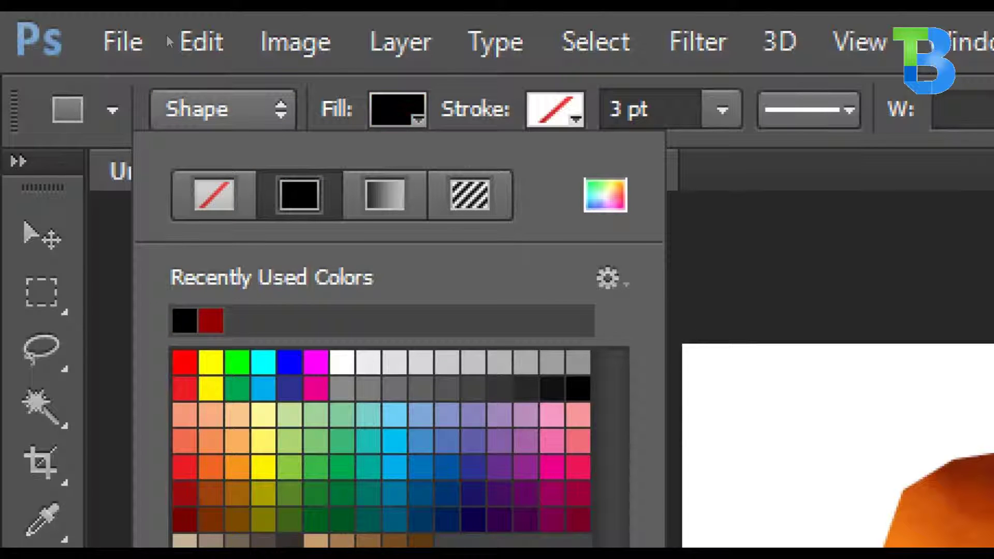
{"action": "left_click", "coordinate": [146, 45]}
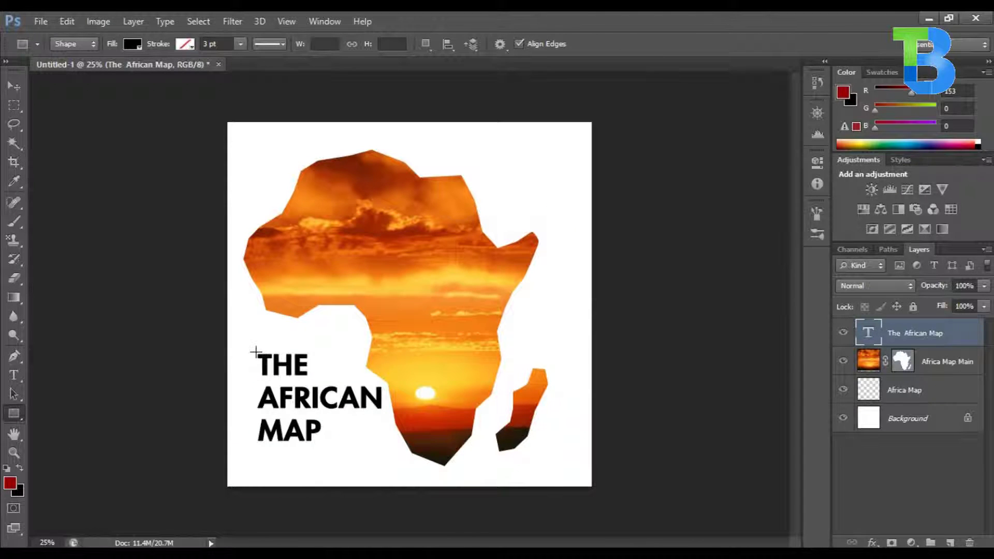
Draw a black bar over the word THE and name its layer '1'
{"action": "left_click_drag", "start_coordinate": [256, 352], "coordinate": [327, 379]}
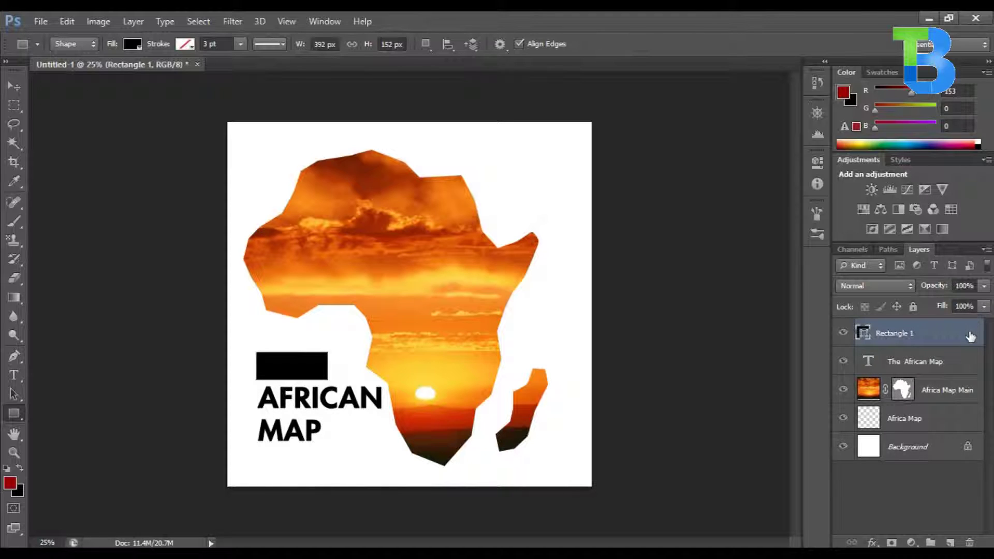
{"action": "double_click", "coordinate": [902, 334]}
{"action": "type", "text": "1"}
{"action": "key", "text": "Return"}
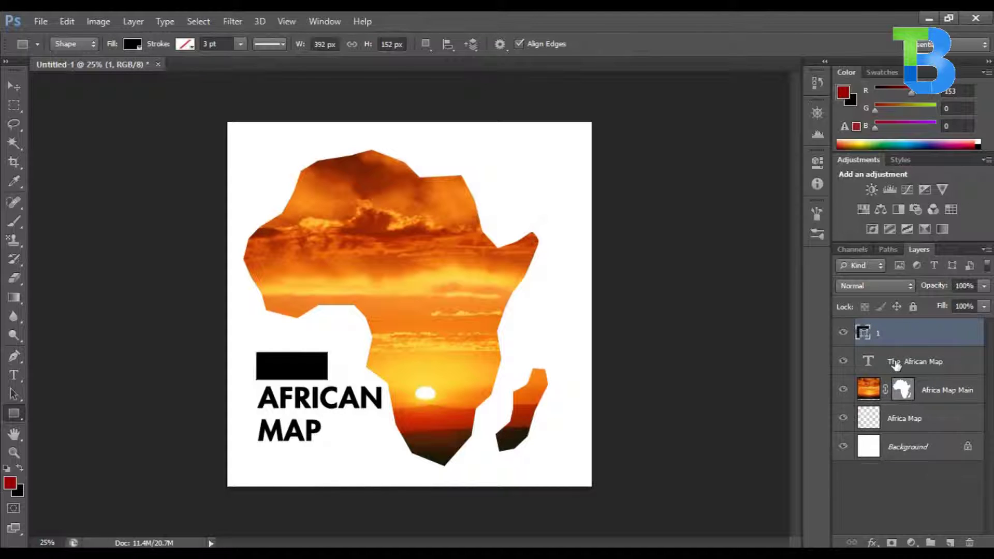
Duplicate the bar as layer '2' and move it down over AFRICAN
{"action": "key", "text": "ctrl+j"}
{"action": "double_click", "coordinate": [892, 334]}
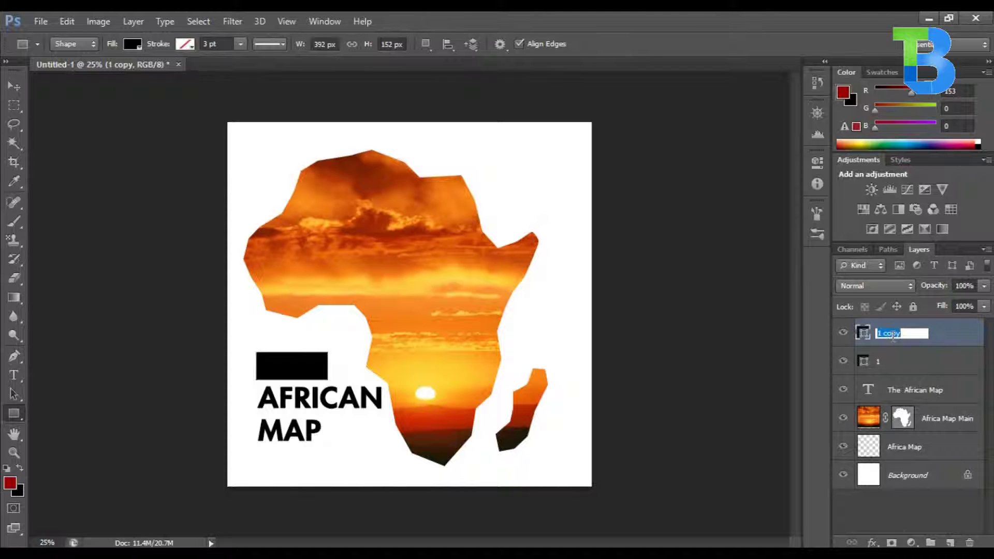
{"action": "type", "text": "2"}
{"action": "key", "text": "Return"}
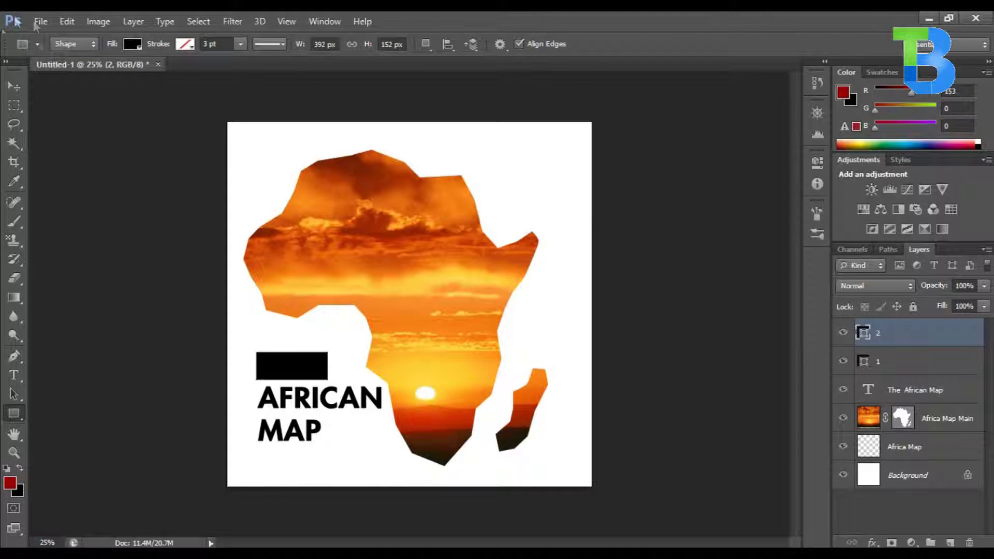
{"action": "left_click", "coordinate": [14, 86]}
{"action": "left_click_drag", "start_coordinate": [288, 373], "coordinate": [290, 412]}
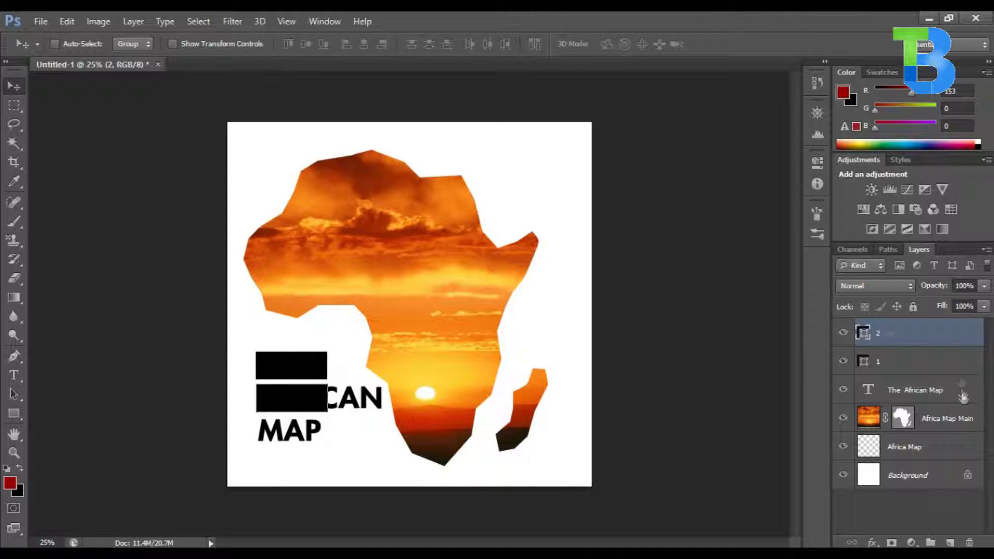
Duplicate again as layer '3' and move it down over MAP
{"action": "key", "text": "ctrl+j"}
{"action": "double_click", "coordinate": [880, 334]}
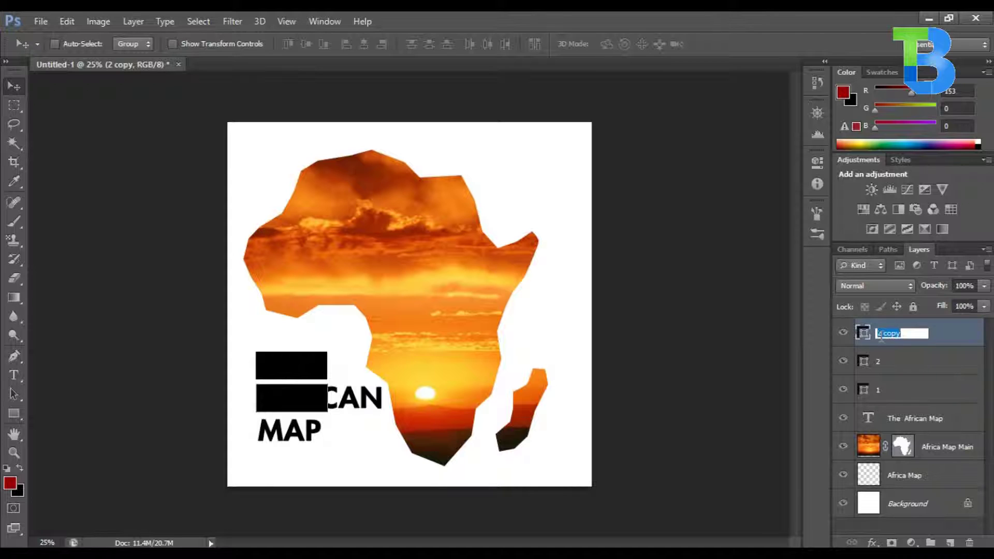
{"action": "type", "text": "3"}
{"action": "key", "text": "Return"}
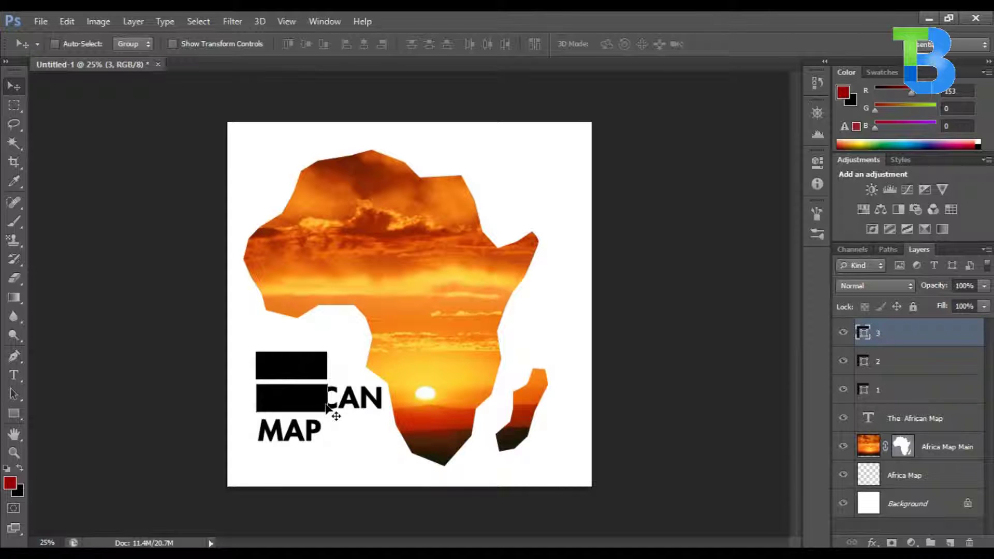
{"action": "left_click_drag", "start_coordinate": [331, 411], "coordinate": [332, 444]}
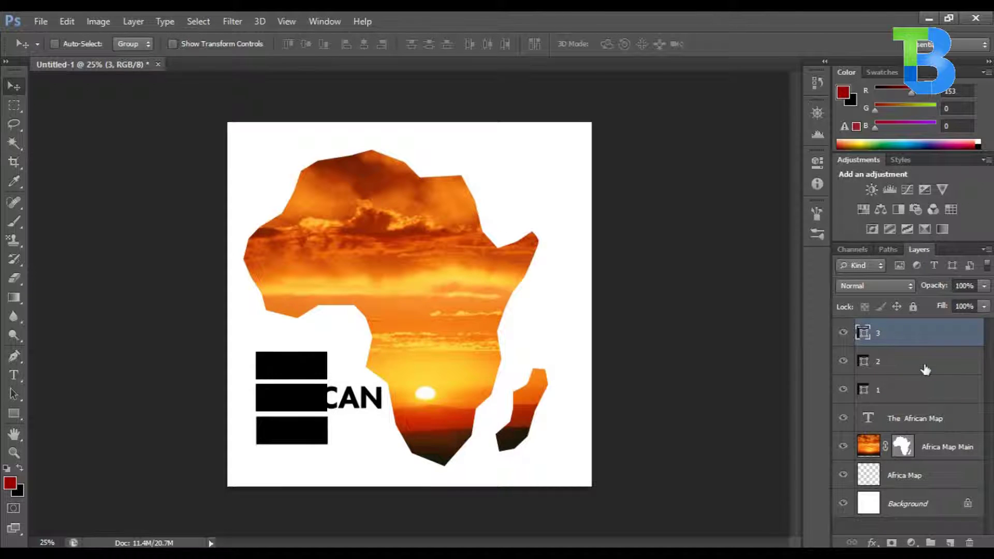
Widen the middle bar to cover AFRICAN and stack the title layer above the bars
{"action": "left_click", "coordinate": [928, 370]}
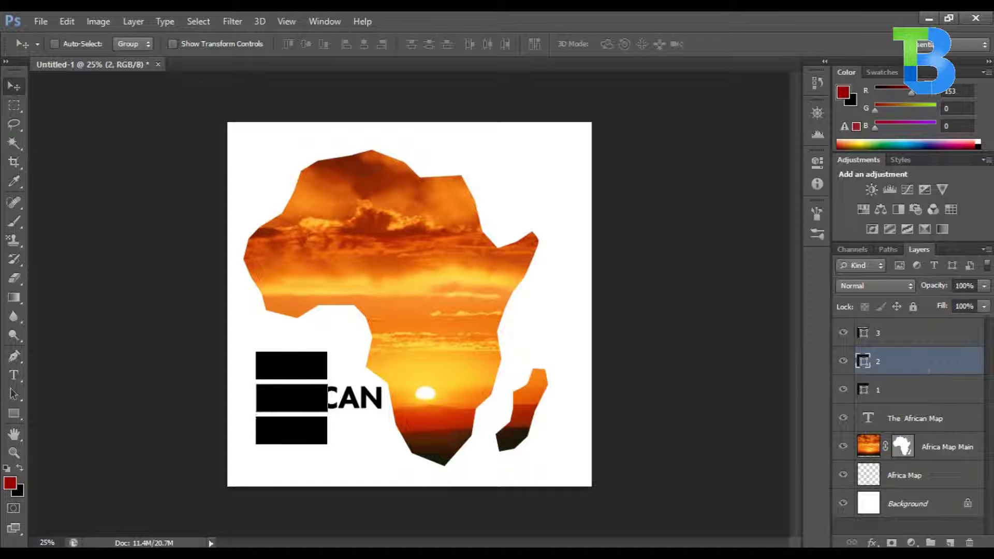
{"action": "left_click", "coordinate": [173, 43]}
{"action": "left_click_drag", "start_coordinate": [327, 398], "coordinate": [385, 398]}
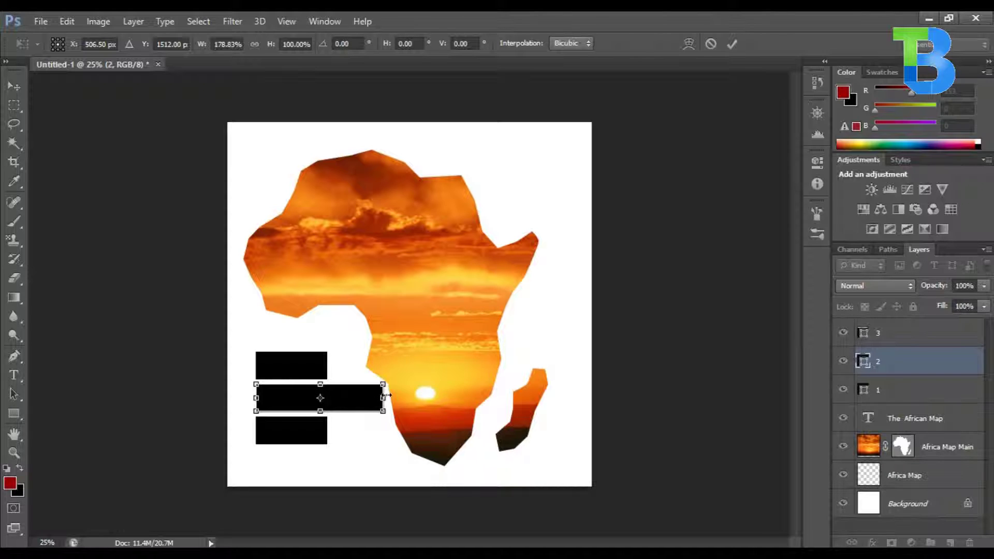
{"action": "key", "text": "Return"}
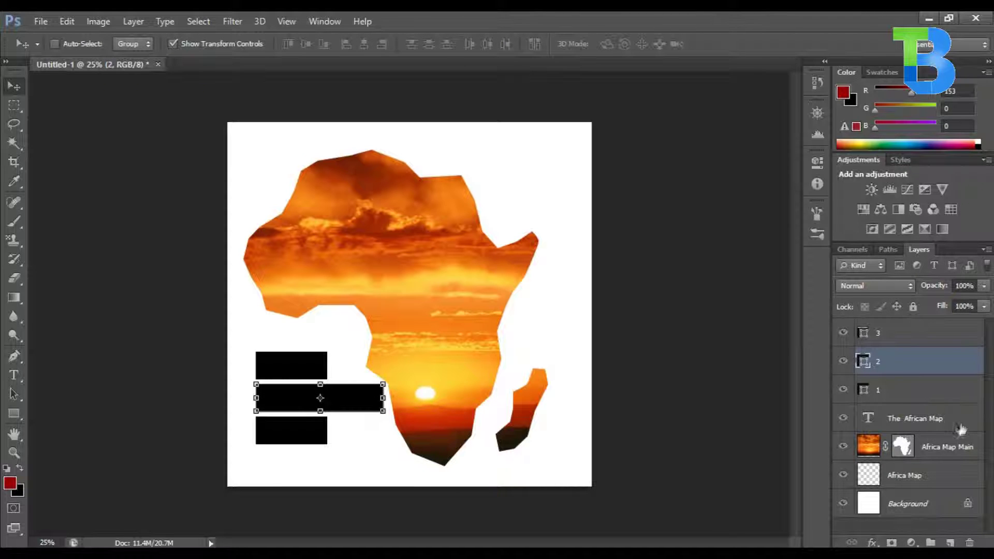
{"action": "left_click_drag", "start_coordinate": [949, 382], "coordinate": [947, 332]}
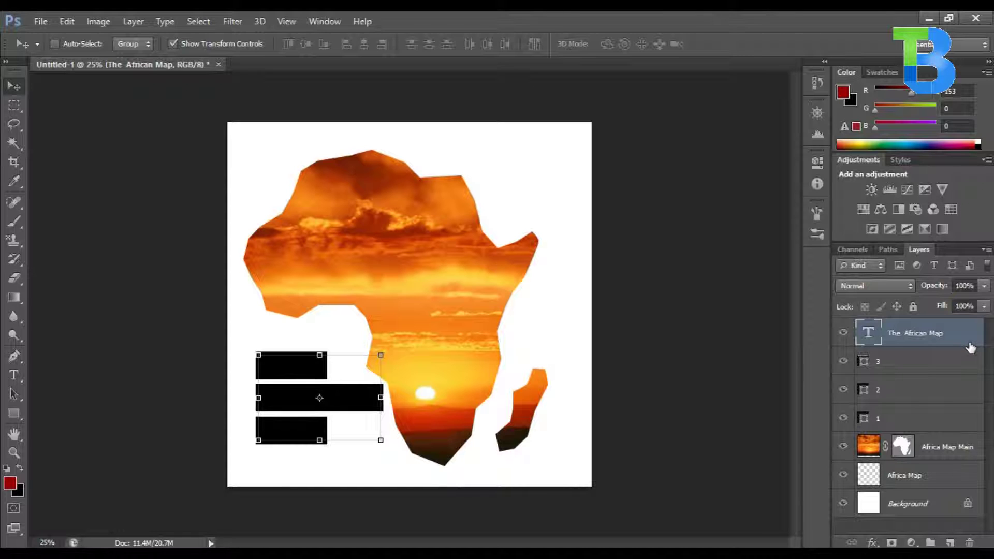
{"action": "double_click", "coordinate": [969, 345]}
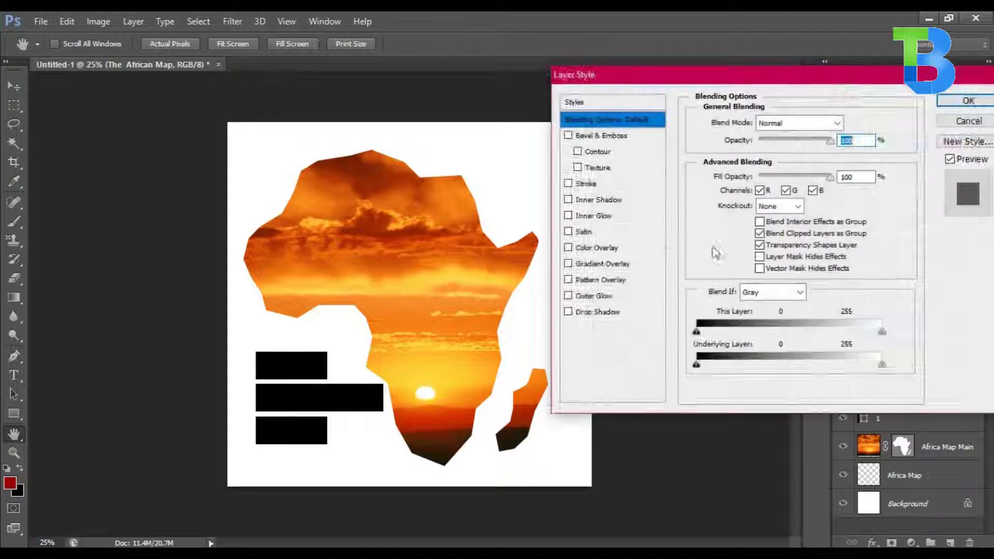
Give the THE AFRICAN MAP text layer a white (ffffff) Color Overlay
{"action": "left_click", "coordinate": [656, 250]}
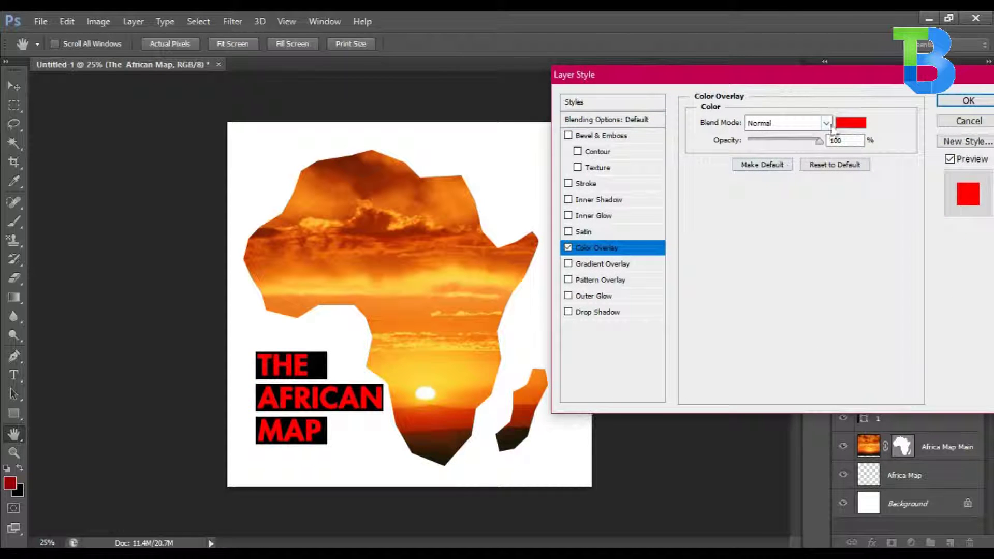
{"action": "left_click", "coordinate": [849, 123]}
{"action": "left_click", "coordinate": [658, 202]}
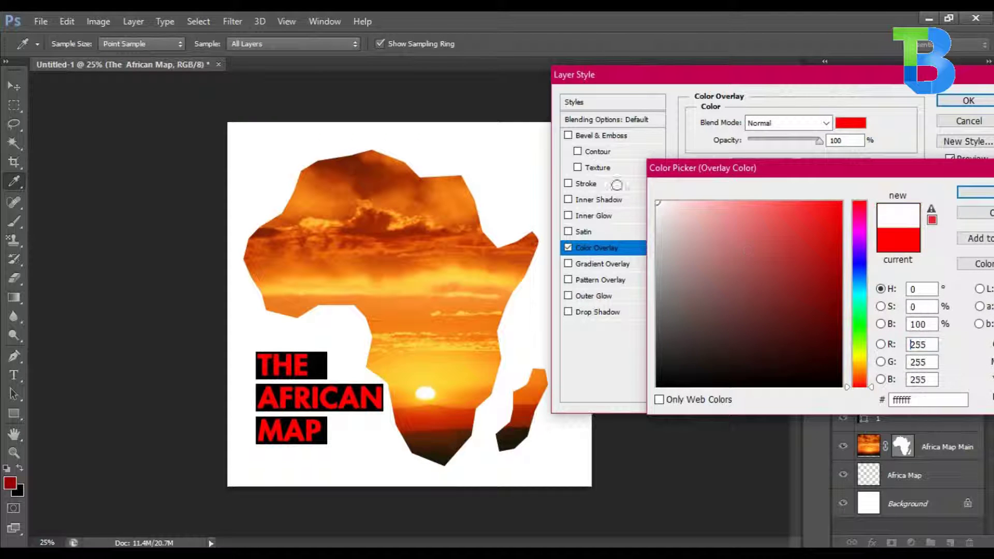
{"action": "left_click", "coordinate": [989, 195]}
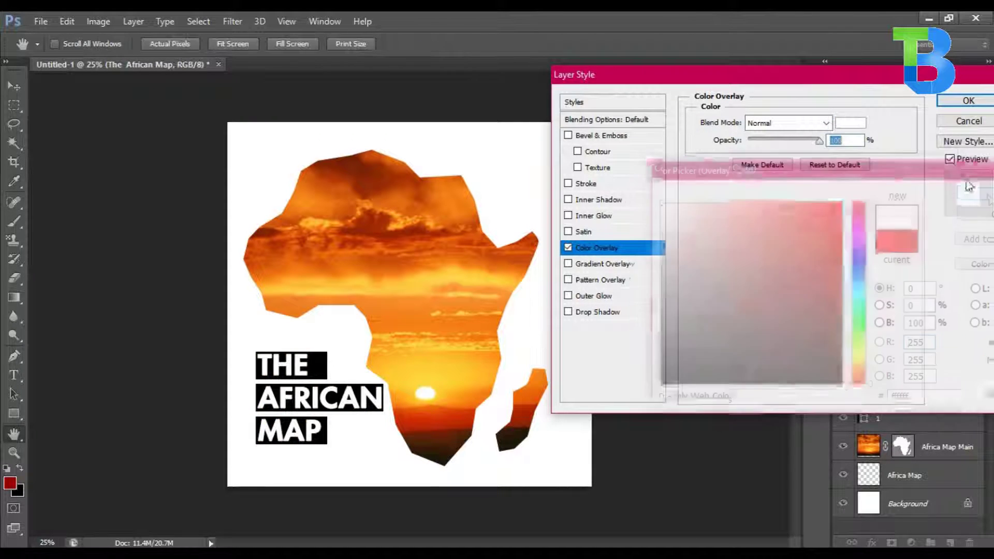
{"action": "left_click", "coordinate": [968, 101]}
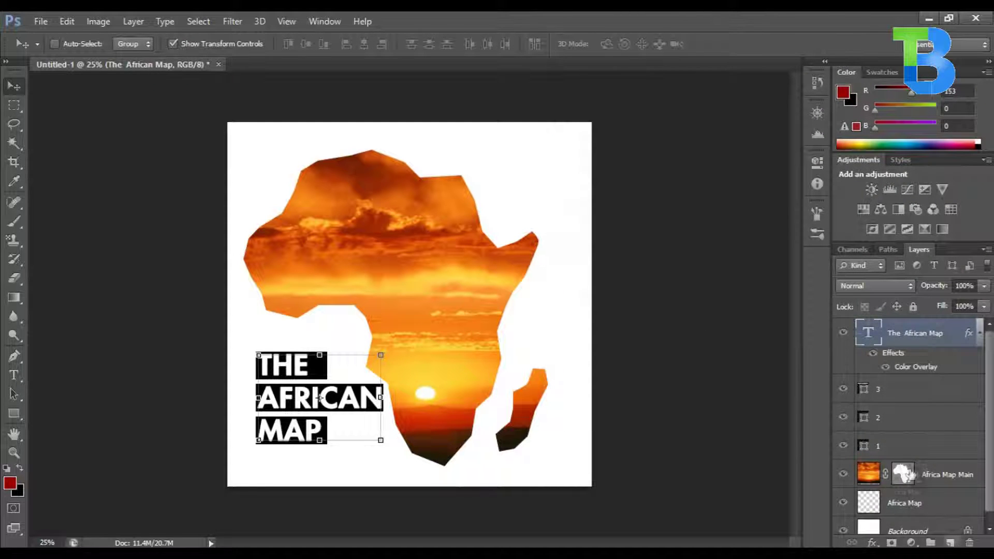
{"action": "scroll", "coordinate": [922, 479], "scroll_direction": "down", "scroll_amount": 1}
Convert Background into editable Layer 0 and add a Gradient Overlay style to it
{"action": "double_click", "coordinate": [950, 522]}
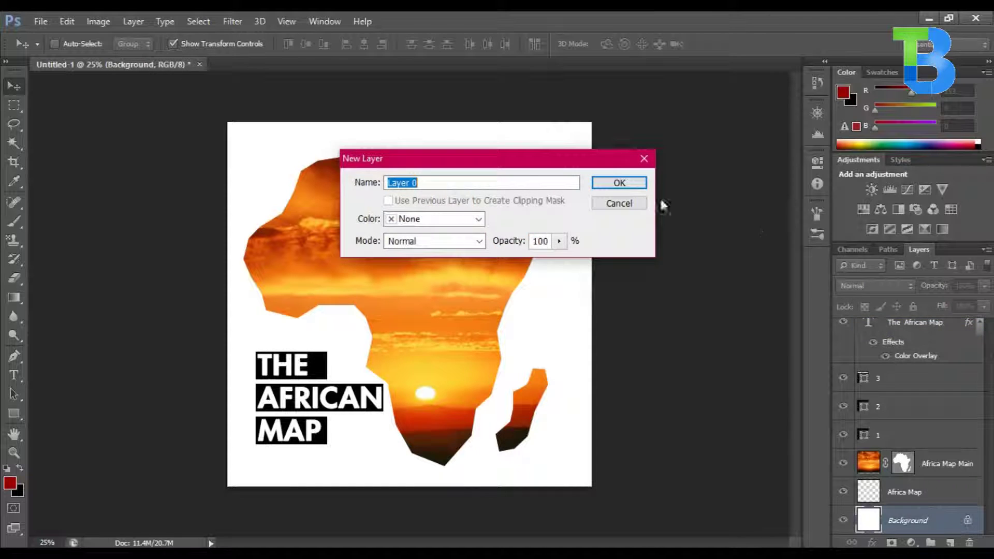
{"action": "left_click", "coordinate": [632, 186]}
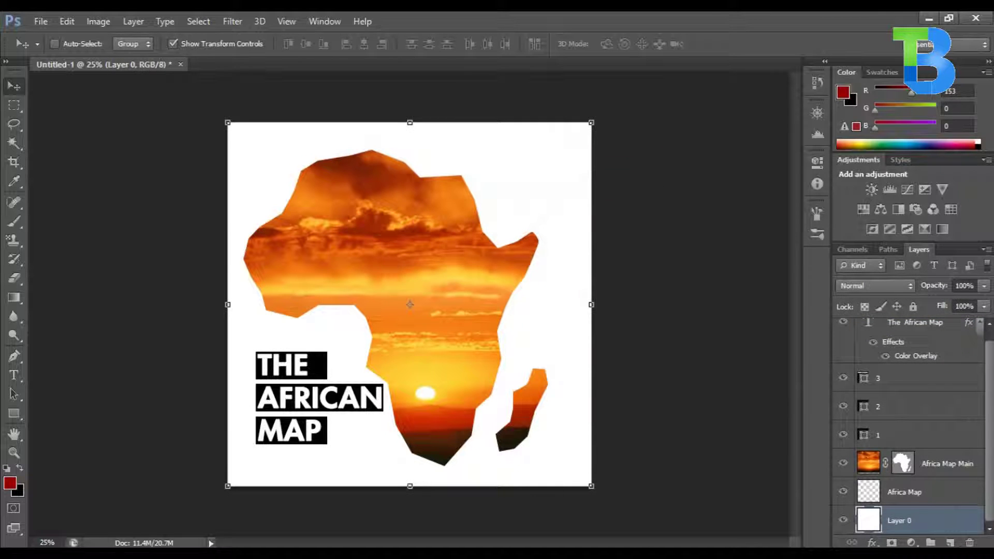
{"action": "double_click", "coordinate": [950, 528]}
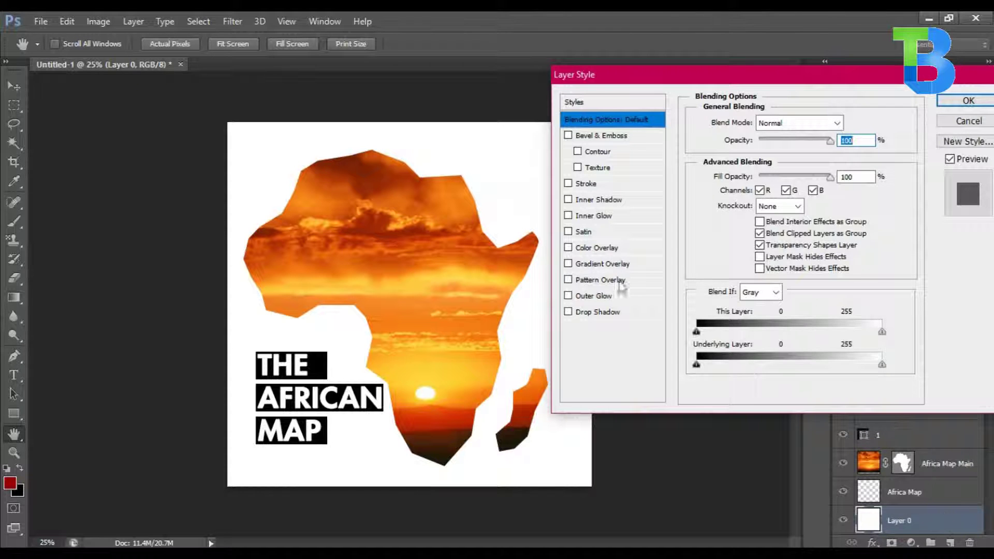
{"action": "left_click", "coordinate": [601, 265]}
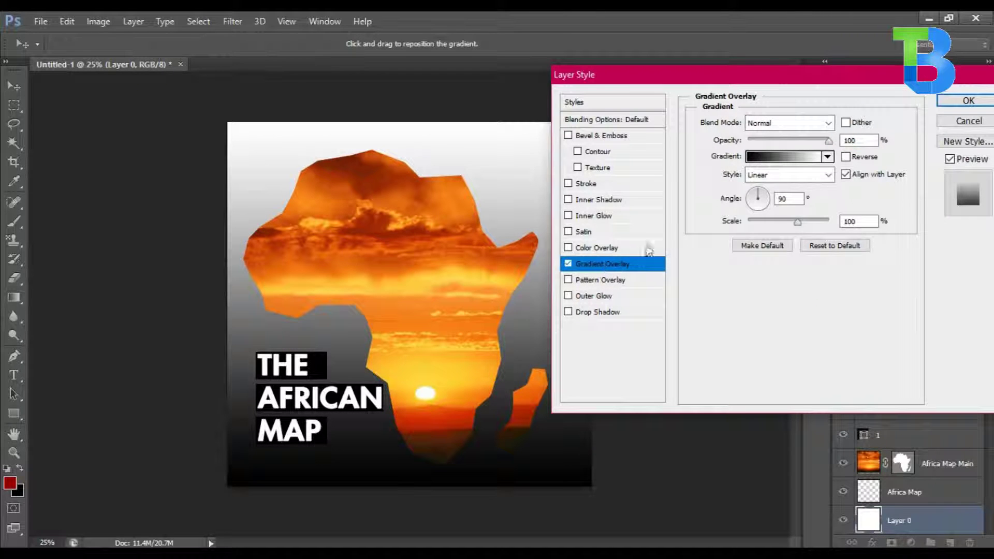
Set the gradient's left colour stop to web-safe grey #999999
{"action": "left_click", "coordinate": [781, 156]}
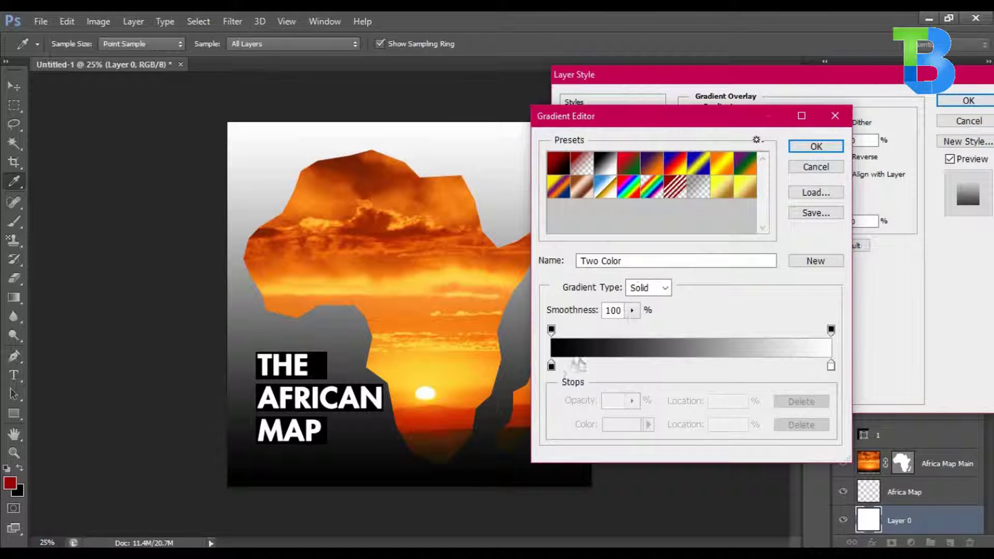
{"action": "left_click", "coordinate": [551, 369]}
{"action": "double_click", "coordinate": [552, 367]}
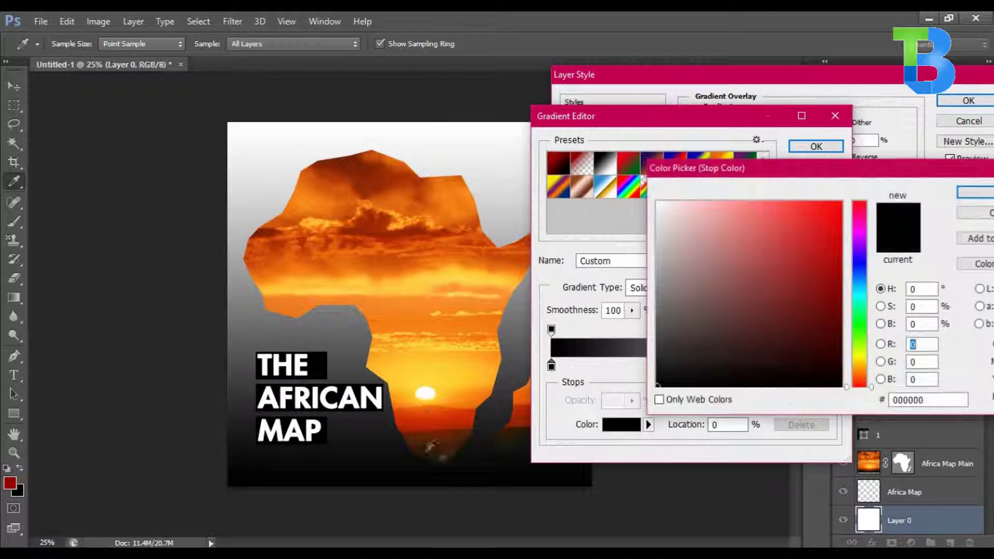
{"action": "left_click", "coordinate": [659, 400]}
{"action": "left_click", "coordinate": [662, 231]}
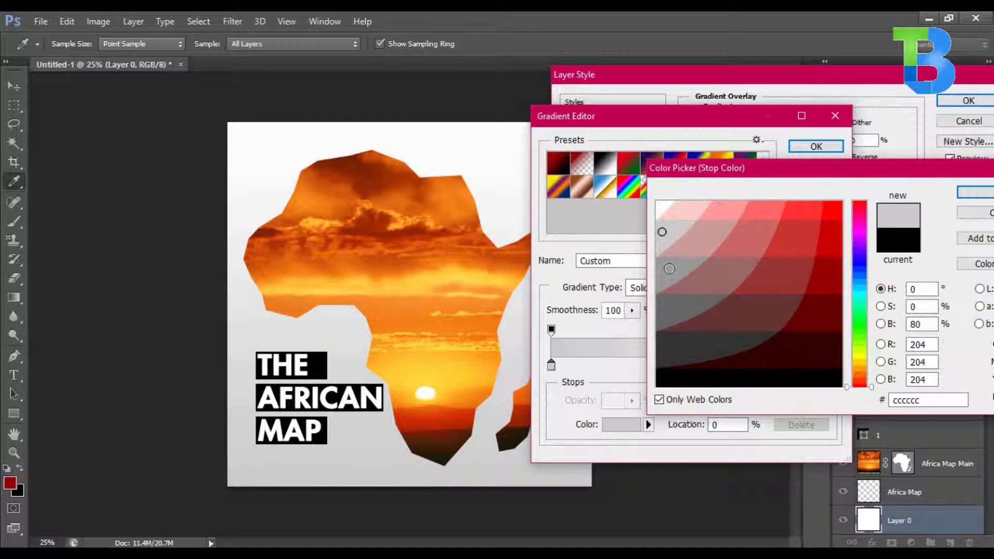
{"action": "left_click", "coordinate": [669, 269]}
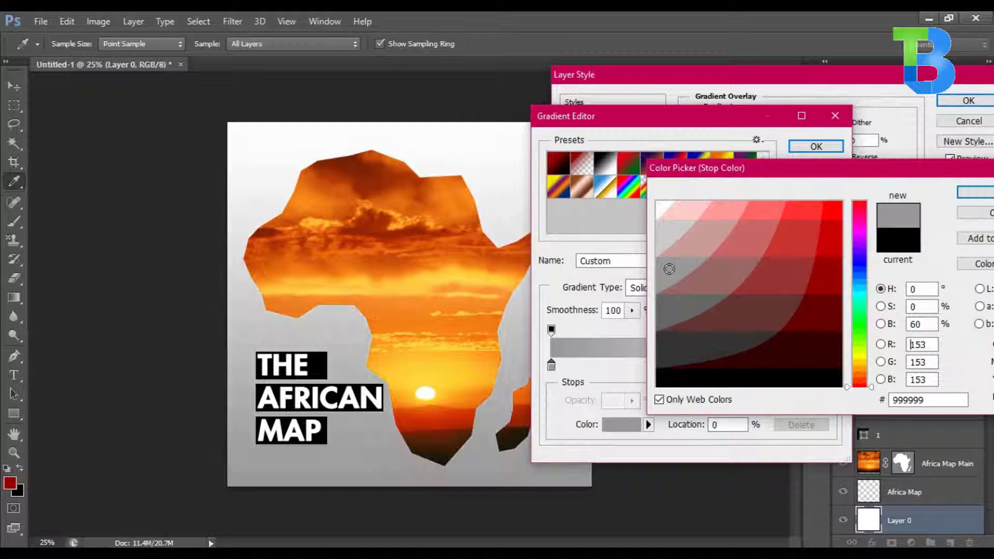
{"action": "left_click", "coordinate": [973, 193]}
{"action": "left_click", "coordinate": [818, 146]}
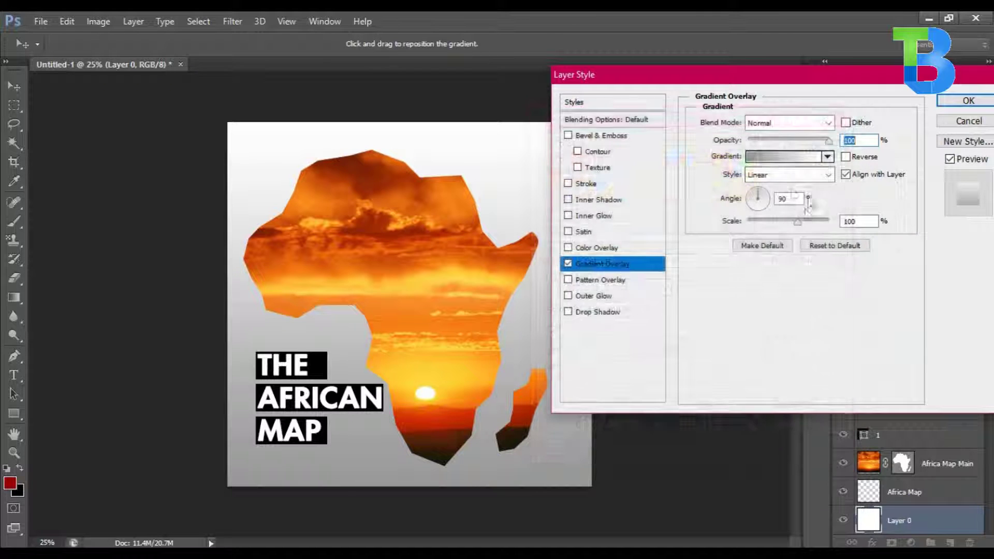
Change the gradient overlay style to Radial
{"action": "left_click", "coordinate": [801, 156]}
{"action": "left_click", "coordinate": [836, 149]}
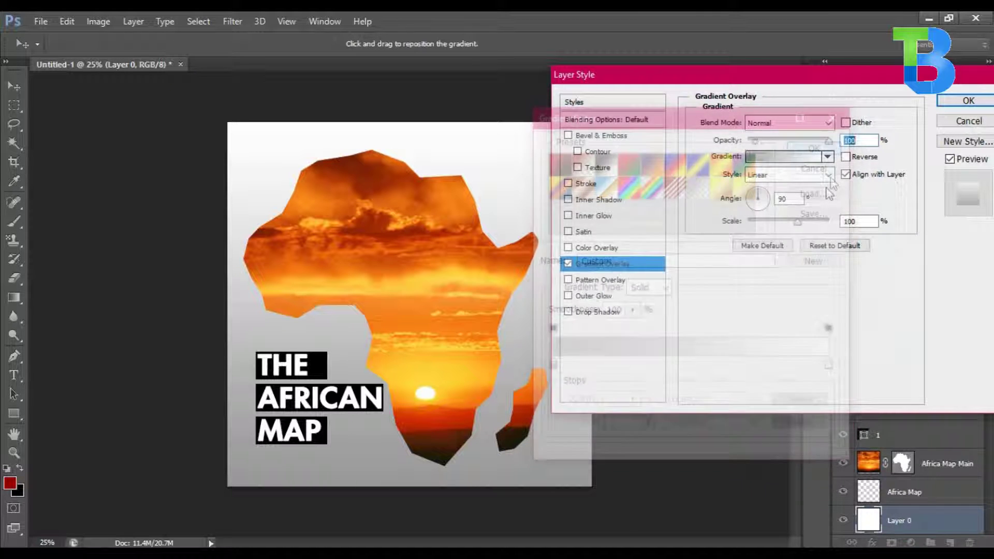
{"action": "left_click", "coordinate": [823, 175]}
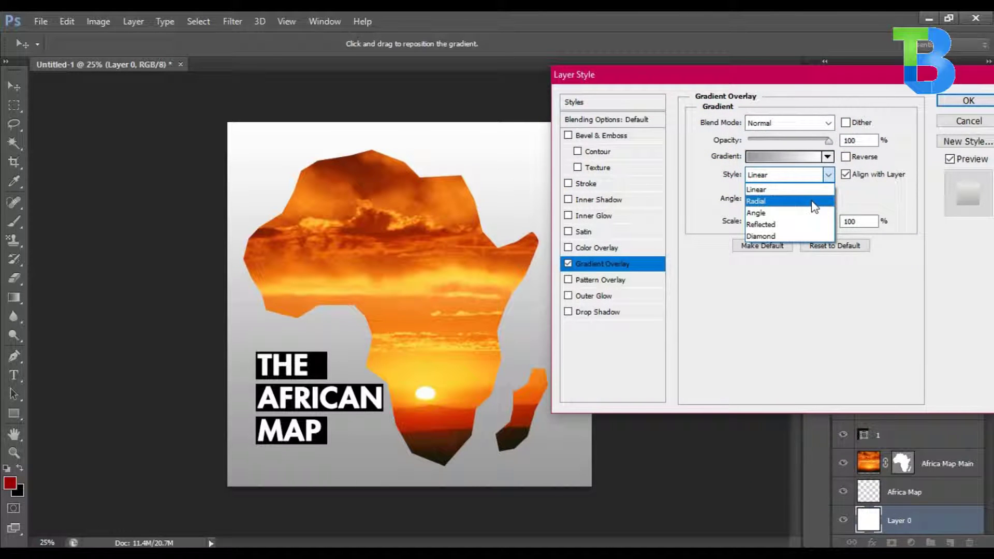
{"action": "left_click", "coordinate": [814, 205]}
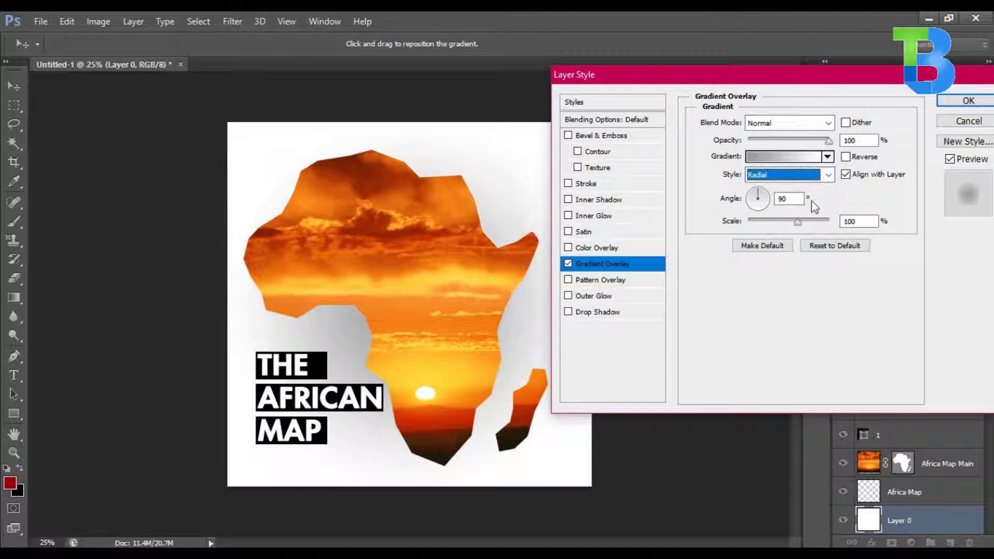
Order the stops white to grey outward, set the angle to 31°, and apply the overlay
{"action": "left_click", "coordinate": [787, 156]}
{"action": "left_click", "coordinate": [552, 365]}
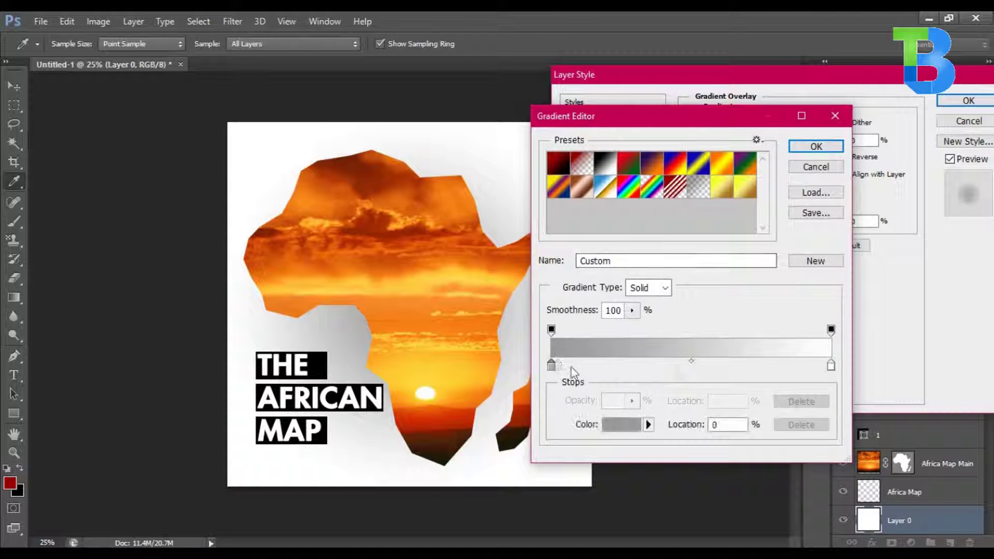
{"action": "left_click_drag", "start_coordinate": [551, 365], "coordinate": [677, 365]}
{"action": "left_click_drag", "start_coordinate": [831, 366], "coordinate": [551, 365]}
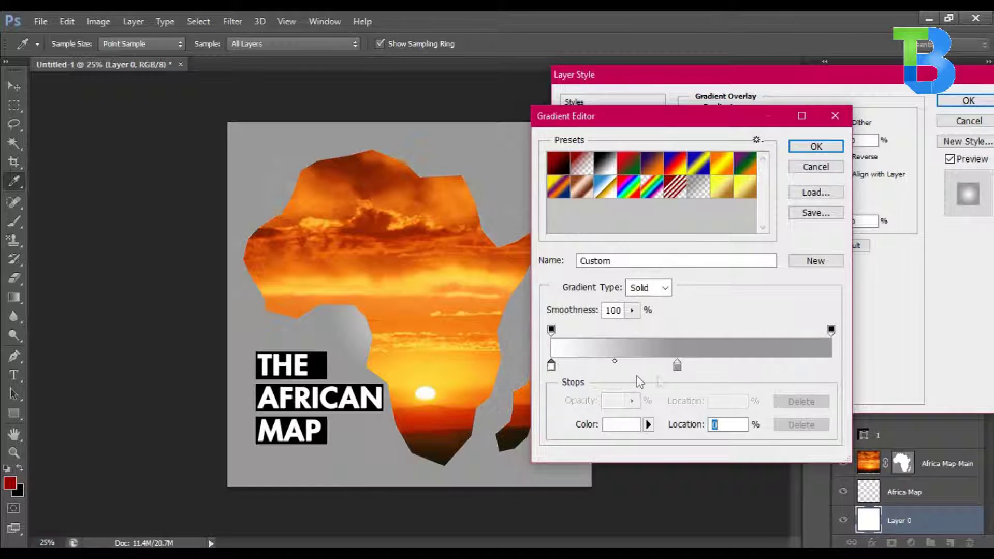
{"action": "left_click_drag", "start_coordinate": [676, 366], "coordinate": [831, 366]}
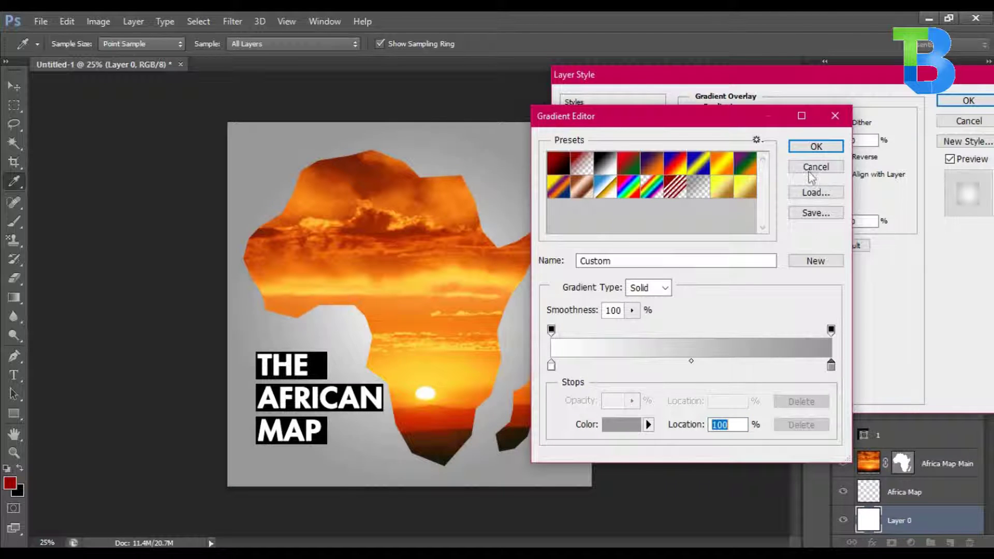
{"action": "left_click", "coordinate": [816, 147]}
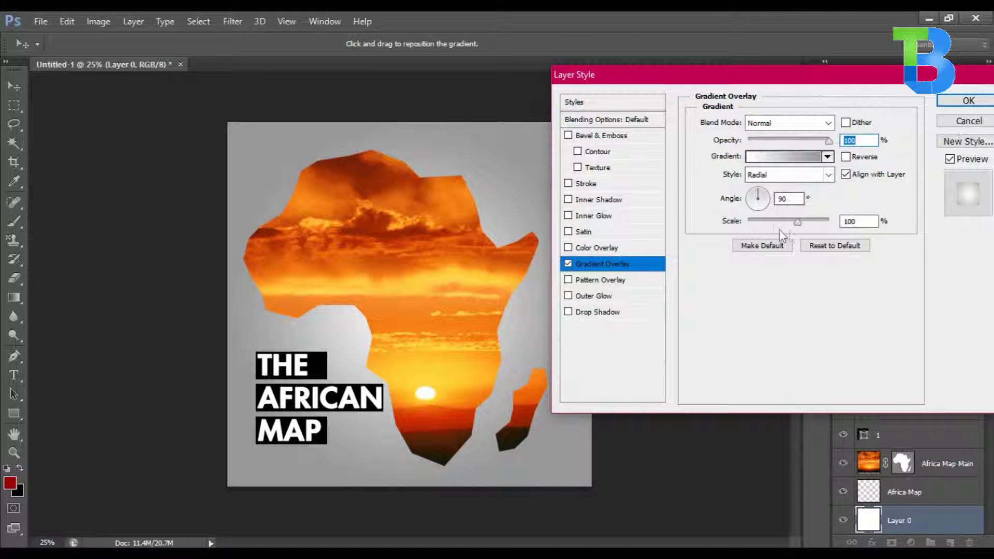
{"action": "left_click_drag", "start_coordinate": [759, 202], "coordinate": [927, 208]}
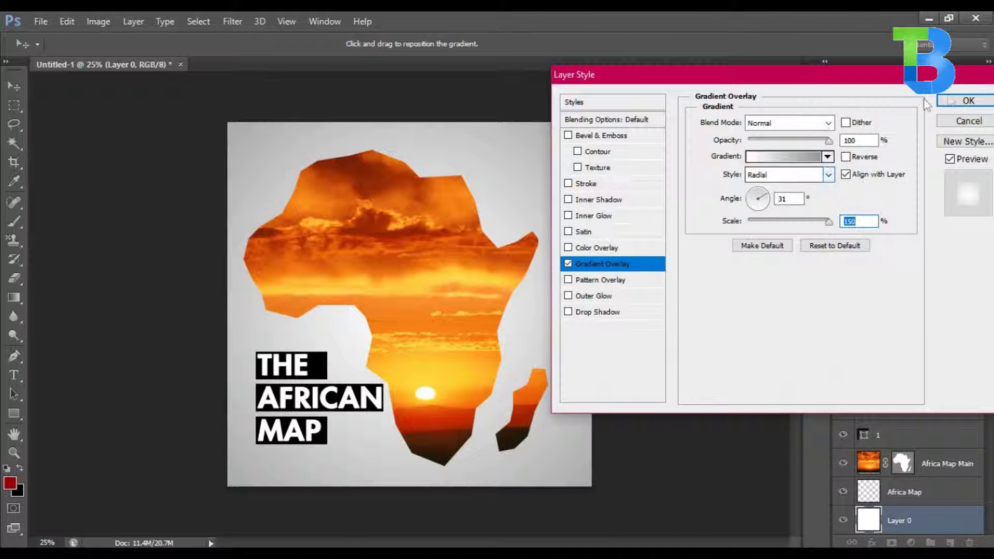
{"action": "left_click", "coordinate": [967, 99]}
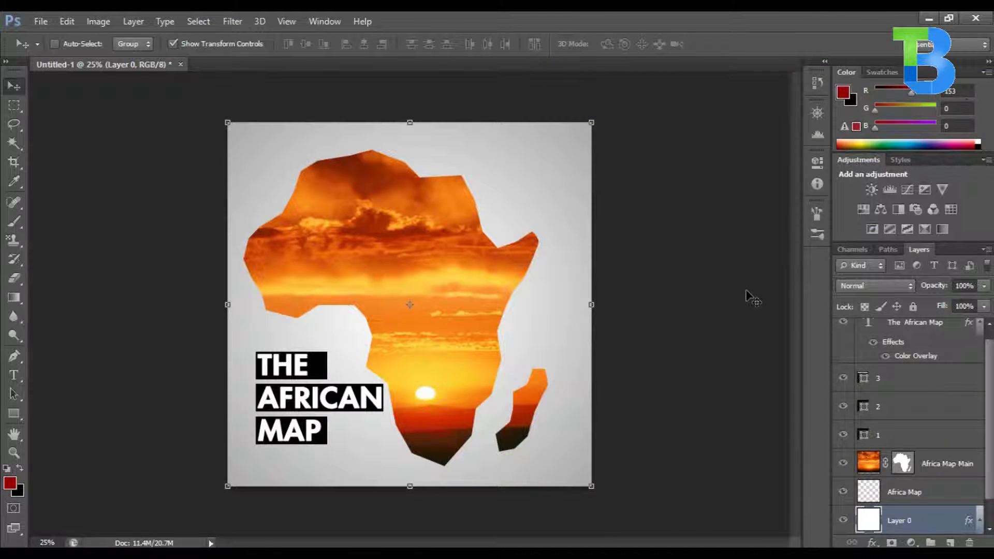